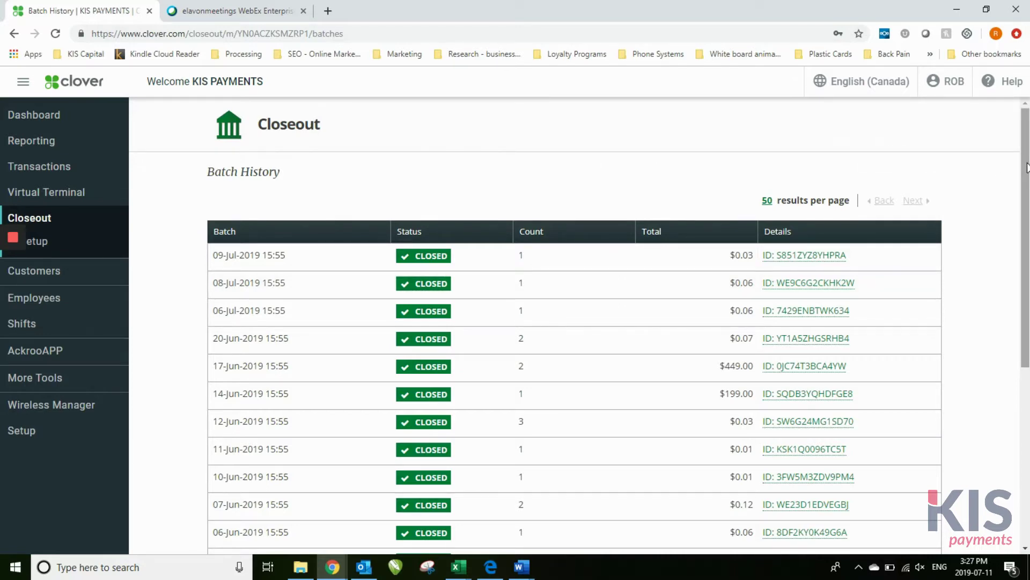
Scroll the Closeout batch history and open the 17-Jun-2019 batch details
mouse_move(1025, 167)
mouse_down()
mouse_move(1028, 350)
mouse_move(1028, 173)
mouse_up()
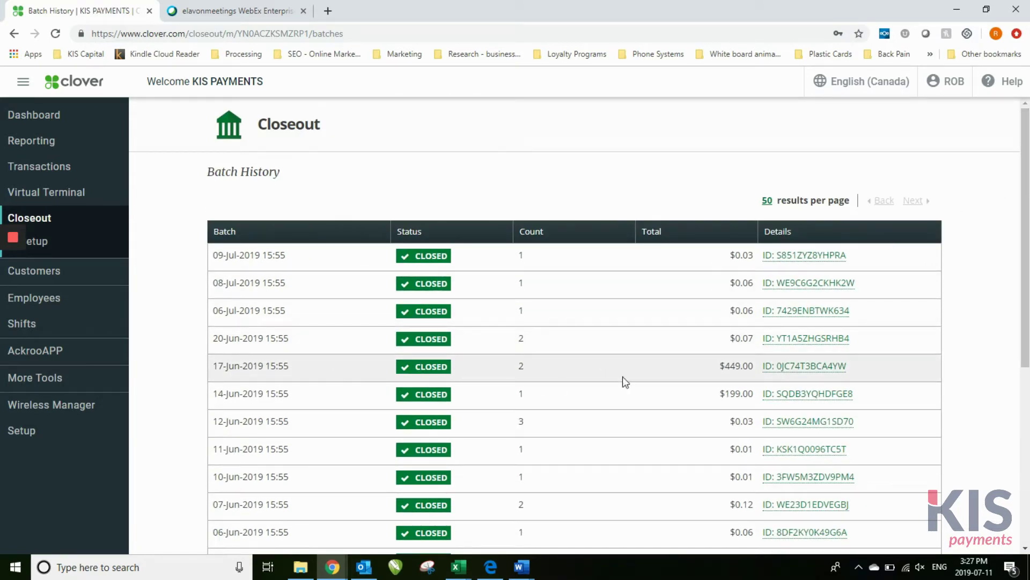
click(795, 369)
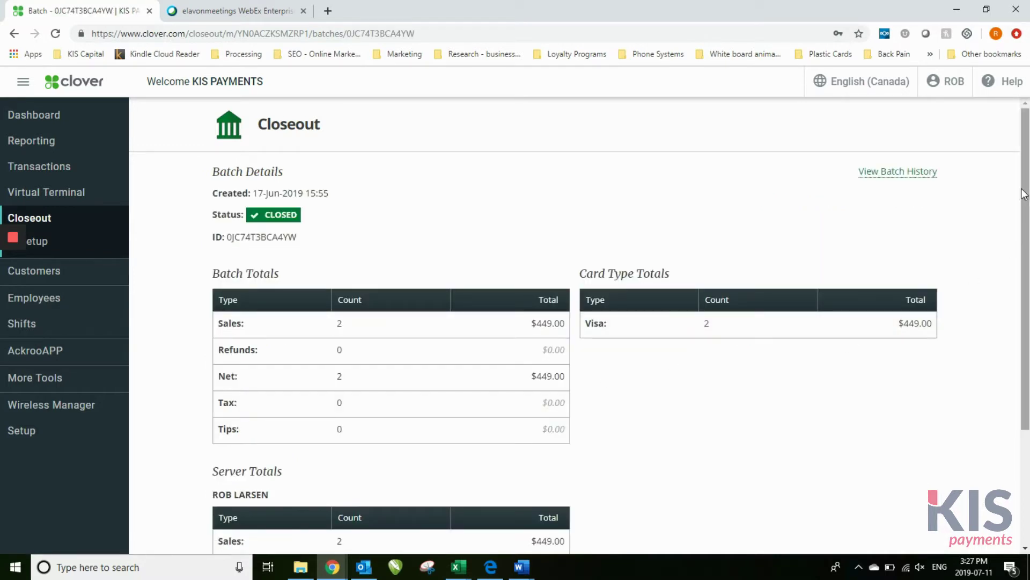
Review the 17-Jun-2019 batch totals ($449.00 in Visa sales), then go to Closeout Setup
drag(1022, 204, 1015, 423)
click(746, 414)
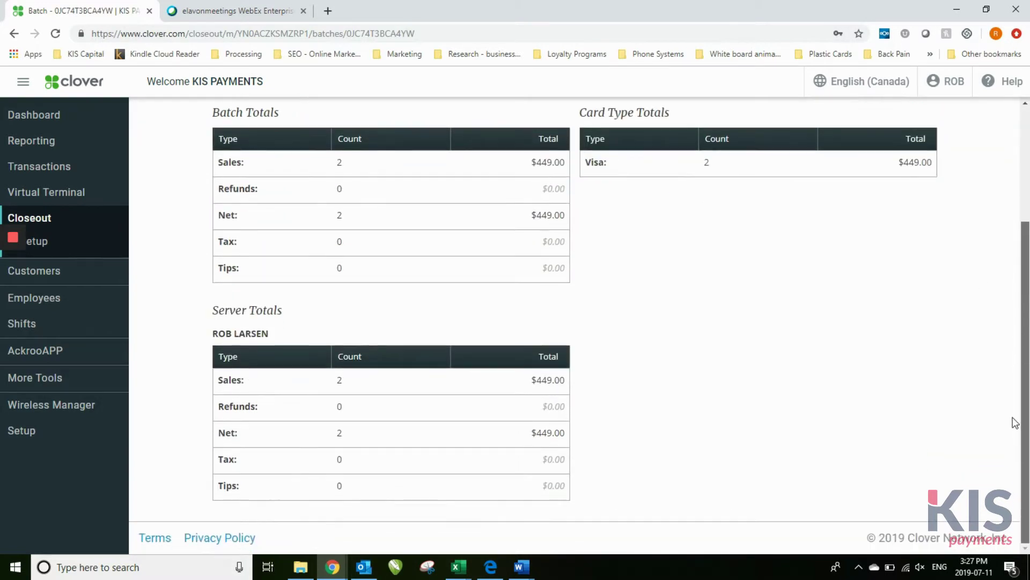
scroll(1014, 418, up, 3)
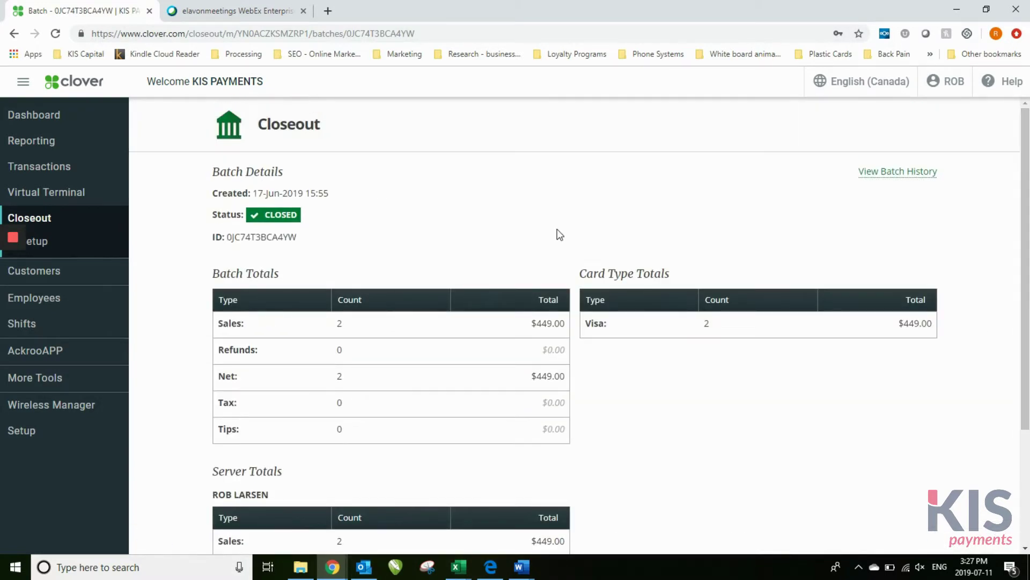
click(87, 247)
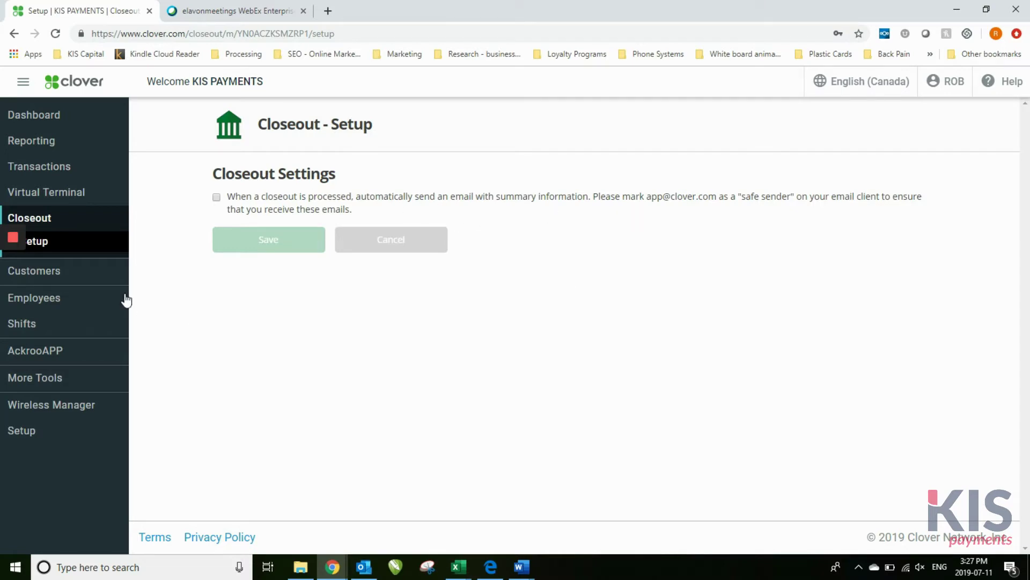
Open the Customers list and scroll through the saved customers' contact details
click(96, 275)
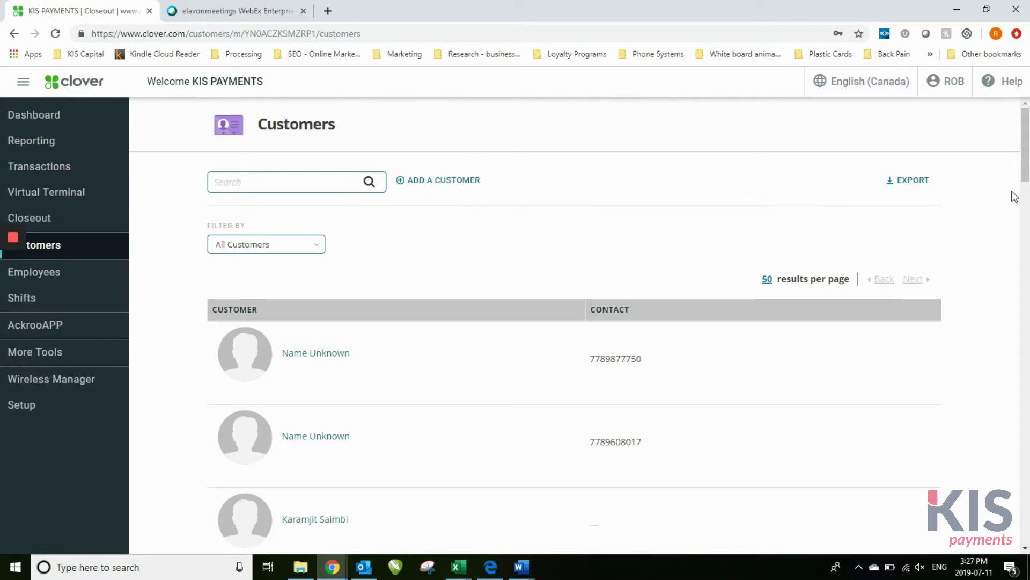
mouse_move(1026, 127)
mouse_down()
mouse_move(1025, 534)
mouse_move(1026, 139)
mouse_up()
Browse the four staff members on the Employees page and start adding a new employee
click(95, 279)
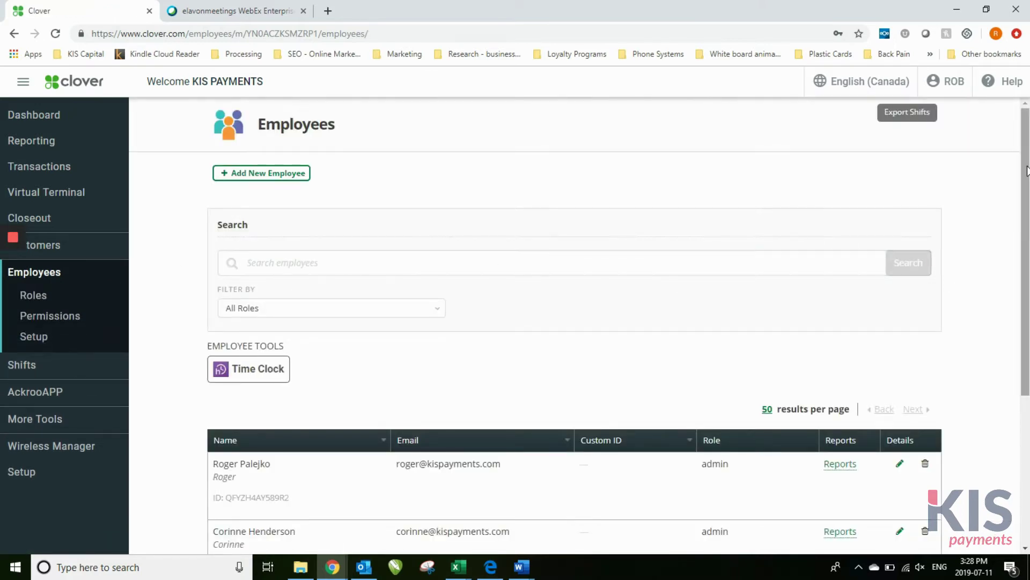
scroll(1027, 171, down, 5)
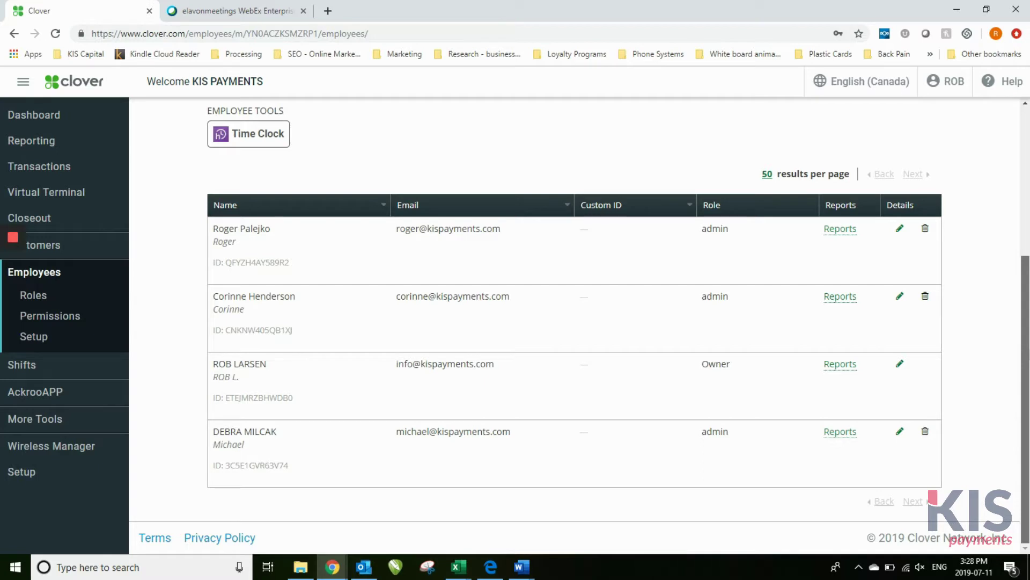
scroll(681, 265, up, 4)
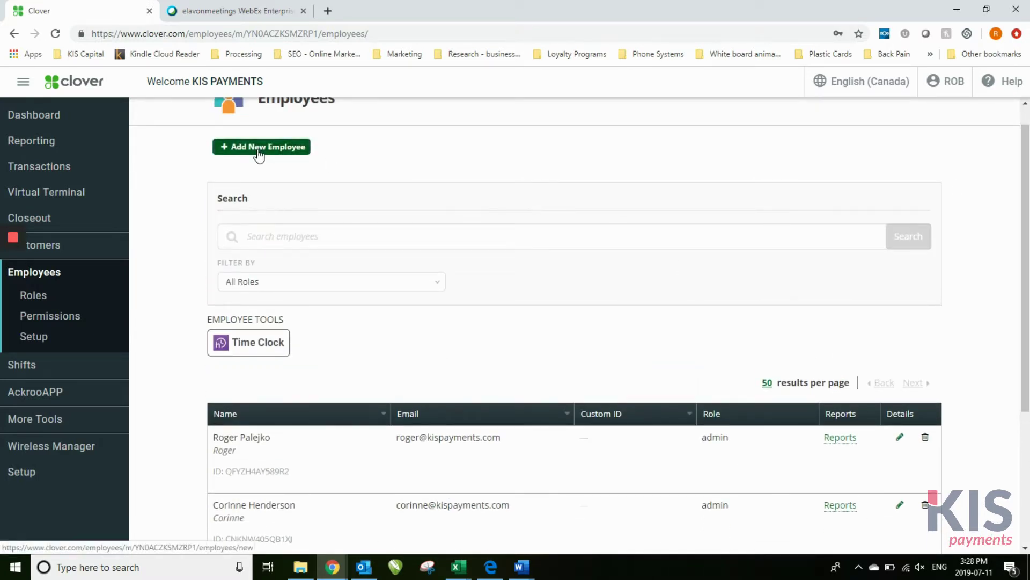
click(259, 154)
click(371, 193)
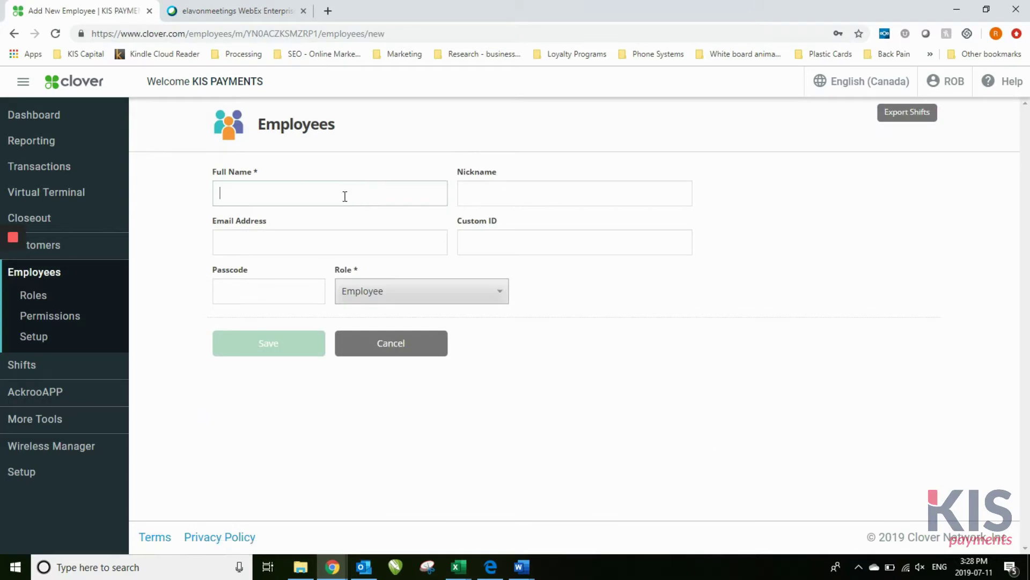
click(346, 196)
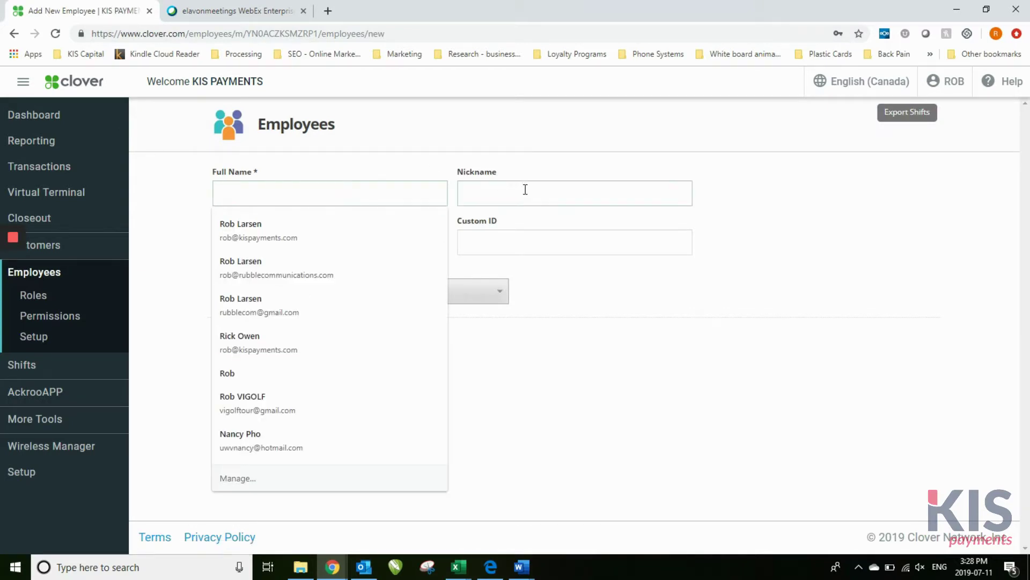
click(607, 357)
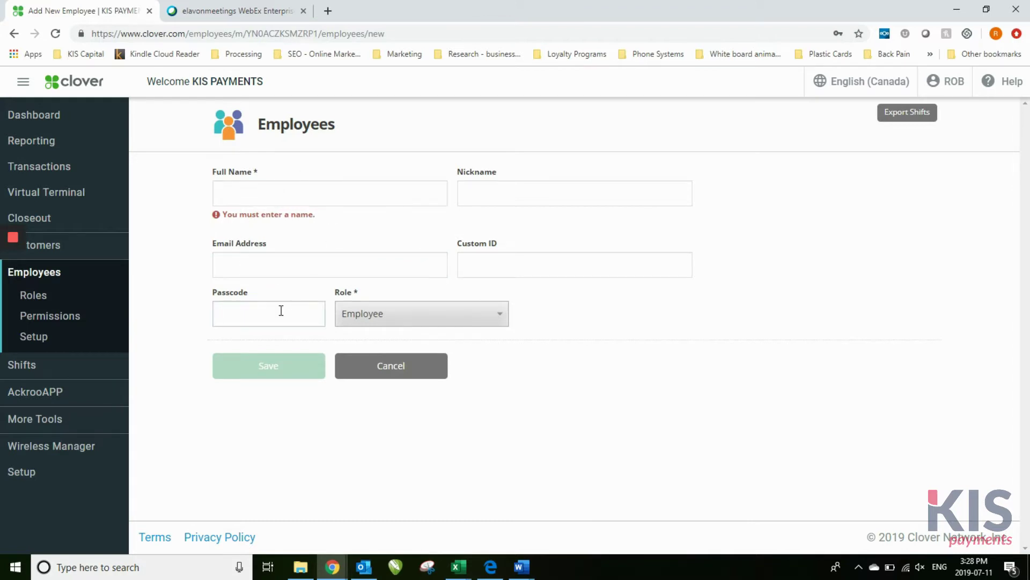
text(5555)
click(379, 367)
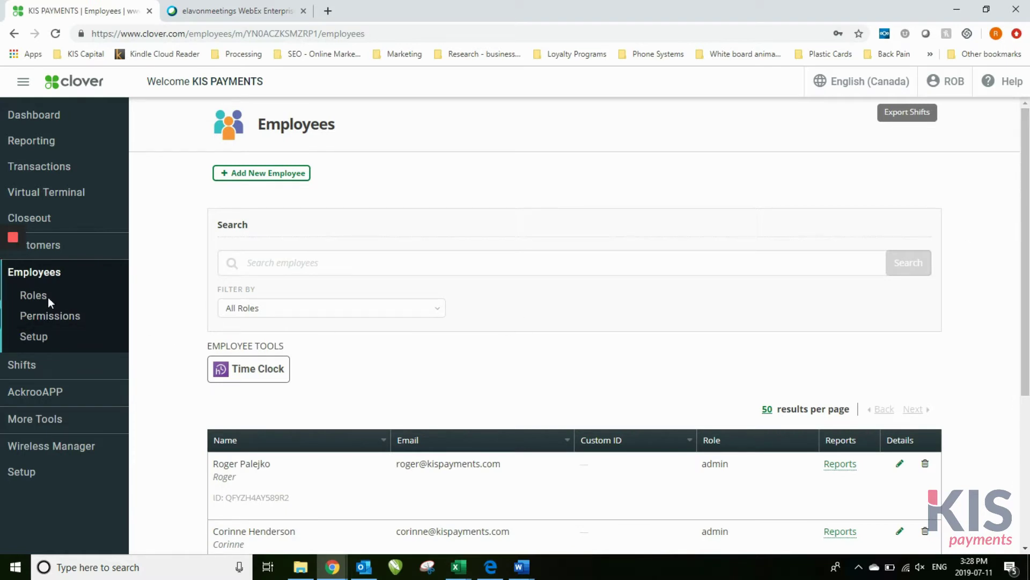
click(78, 297)
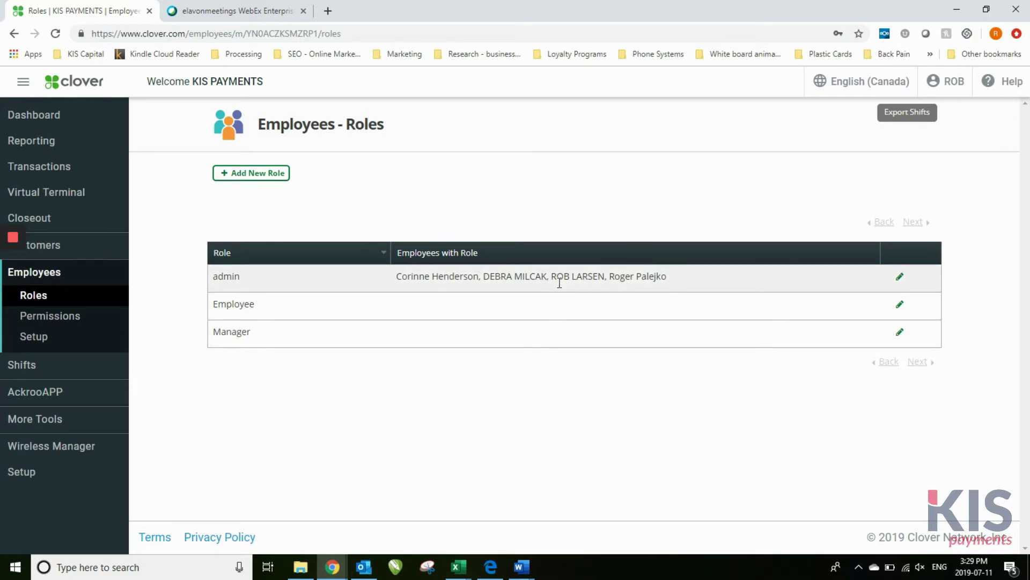
Open the admin role for editing, check the role choices, and cancel without changes
click(896, 280)
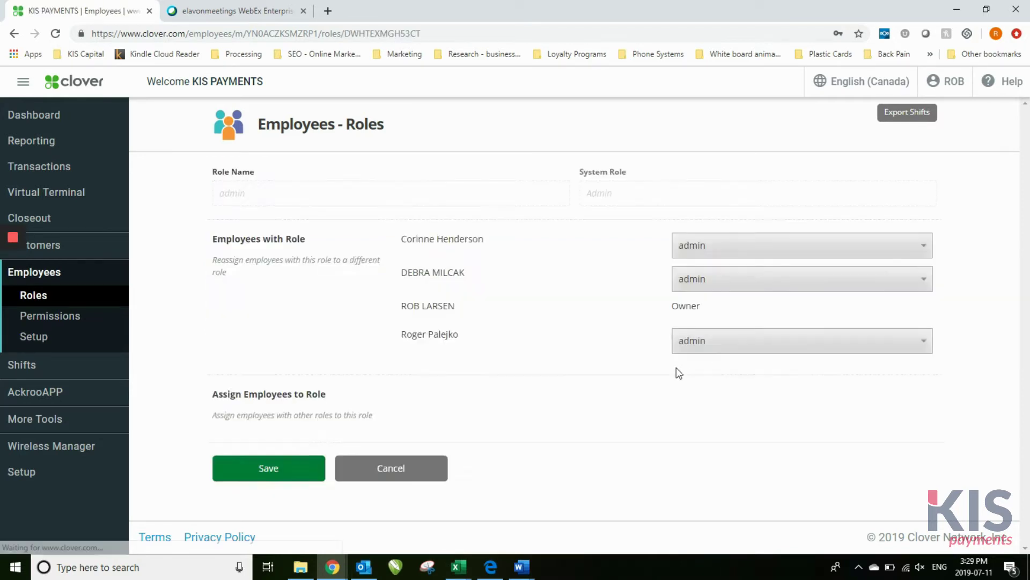
click(720, 259)
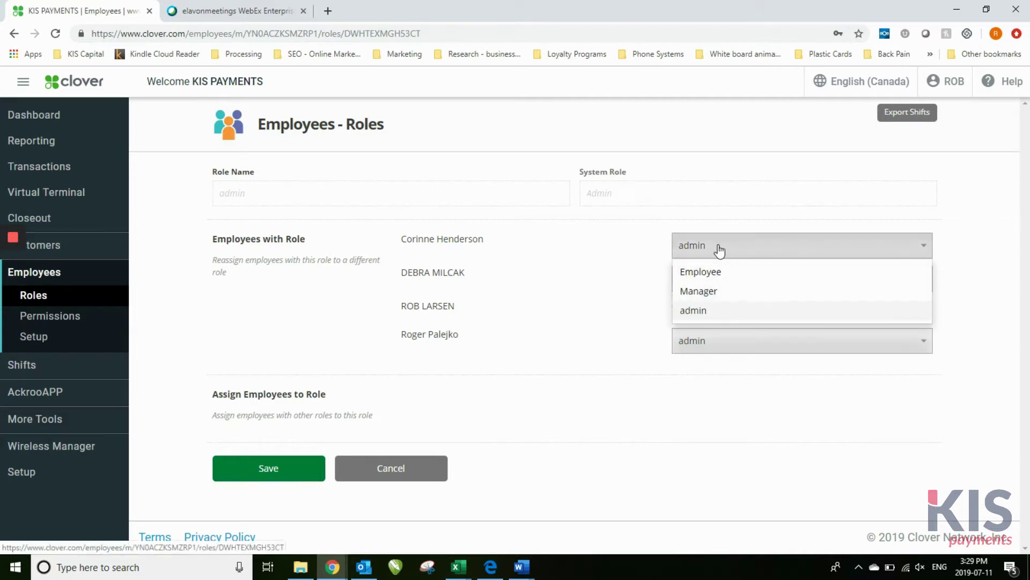
click(556, 368)
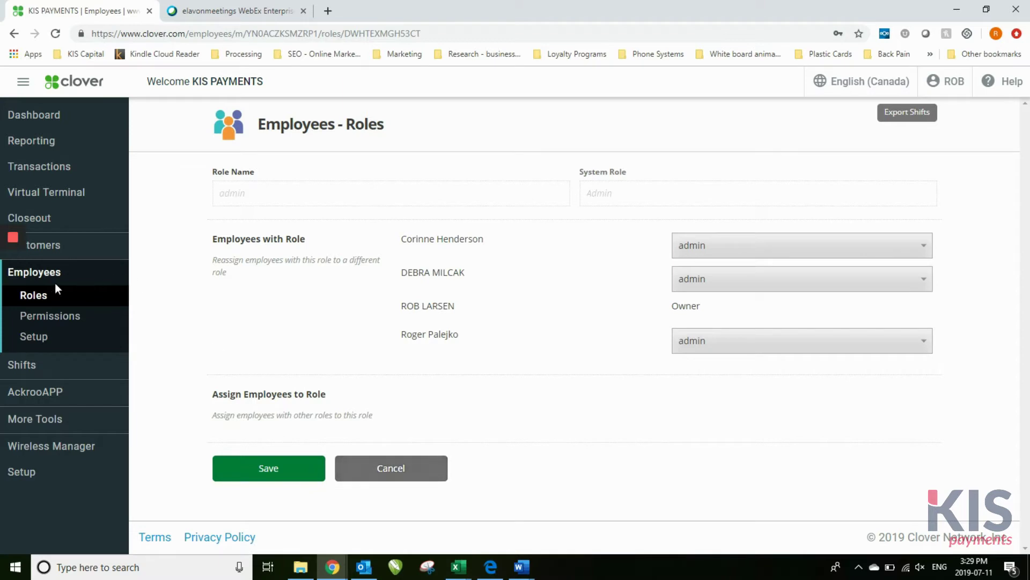
click(393, 469)
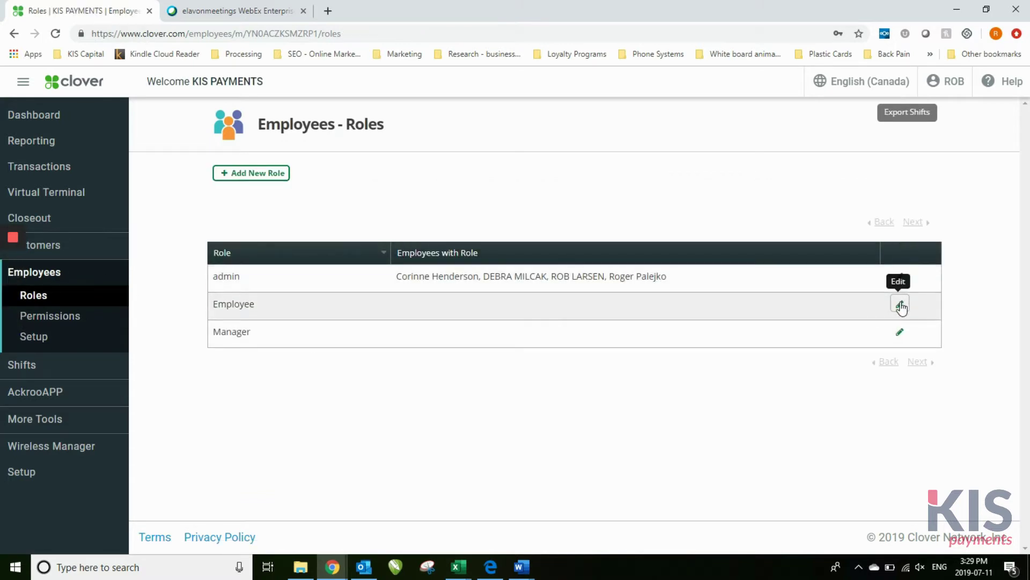
Begin a new role at the Role Name field, then go to Employee Permissions
click(250, 173)
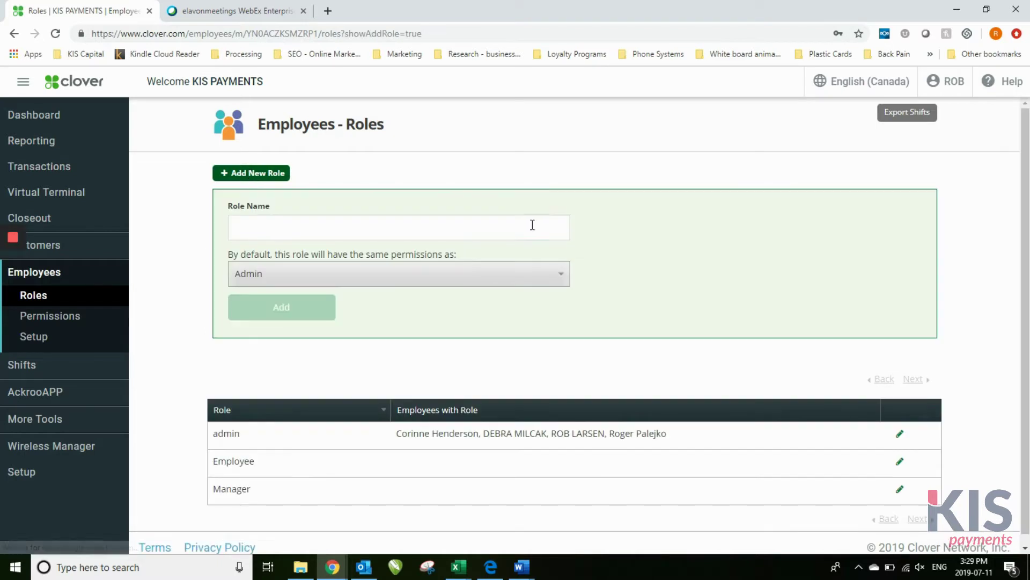
click(355, 229)
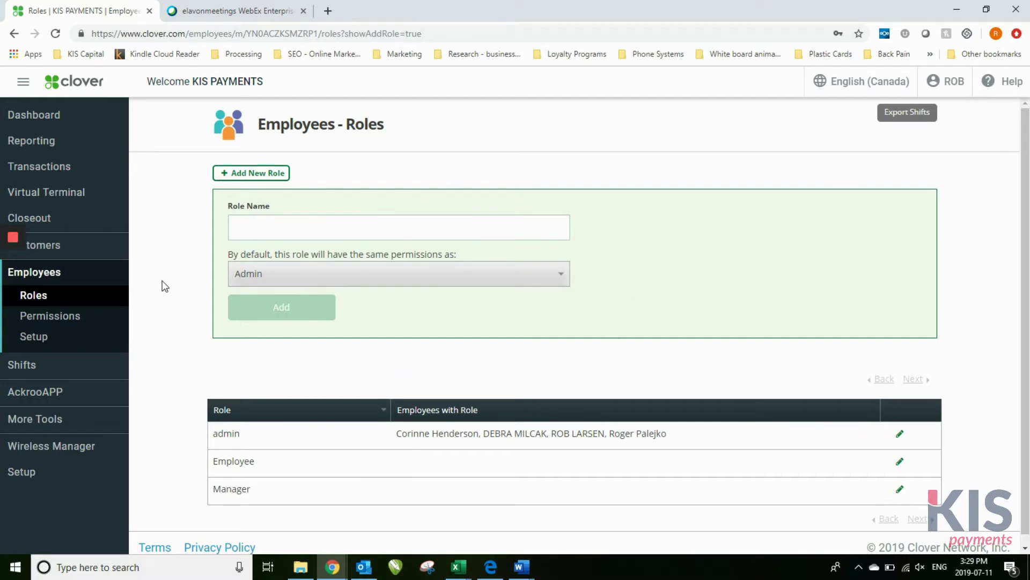
click(79, 326)
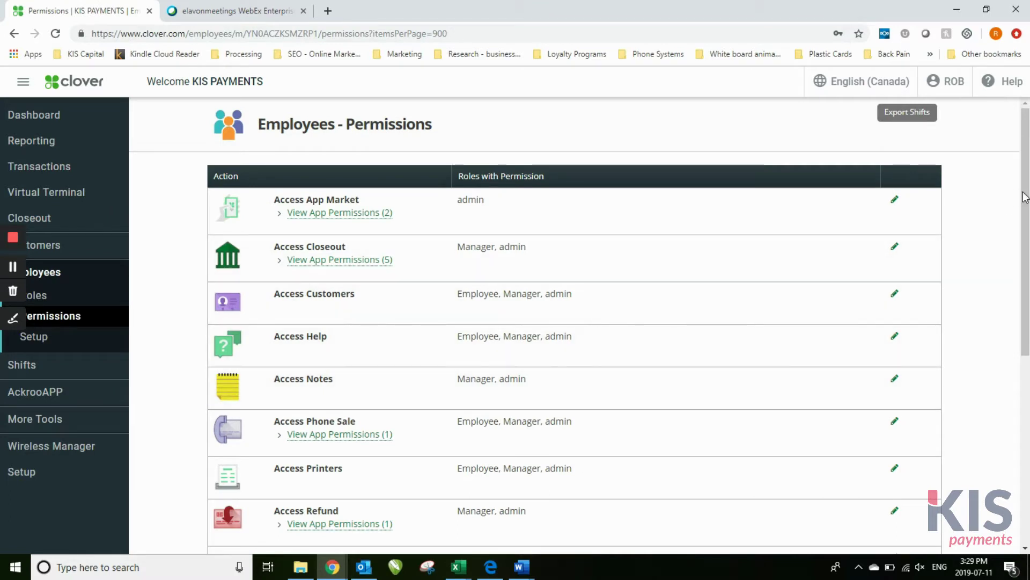
Expand Access Refund's app permissions and edit Access Manual Transaction's roles
drag(1025, 197, 1026, 384)
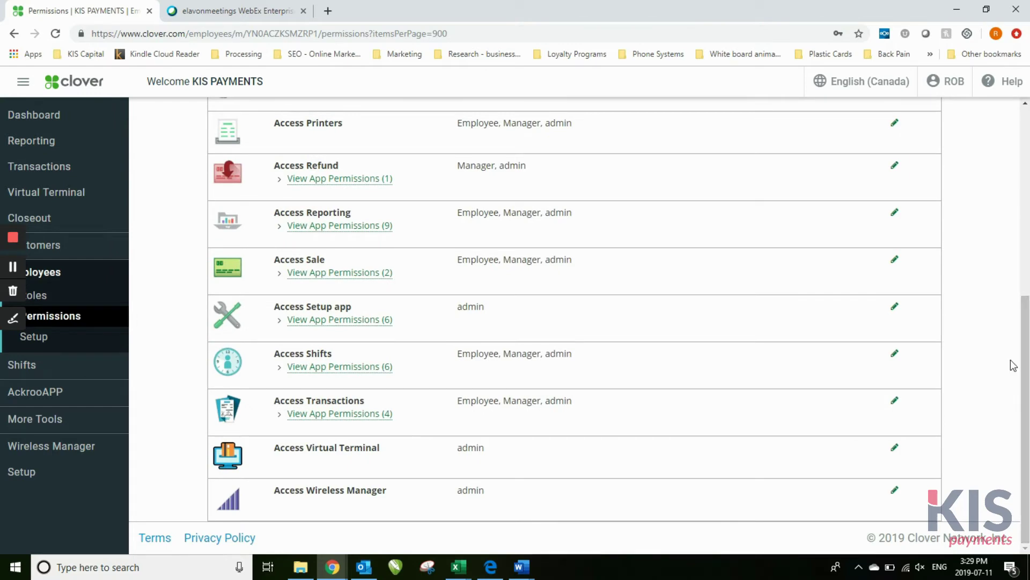
drag(1025, 376, 1025, 218)
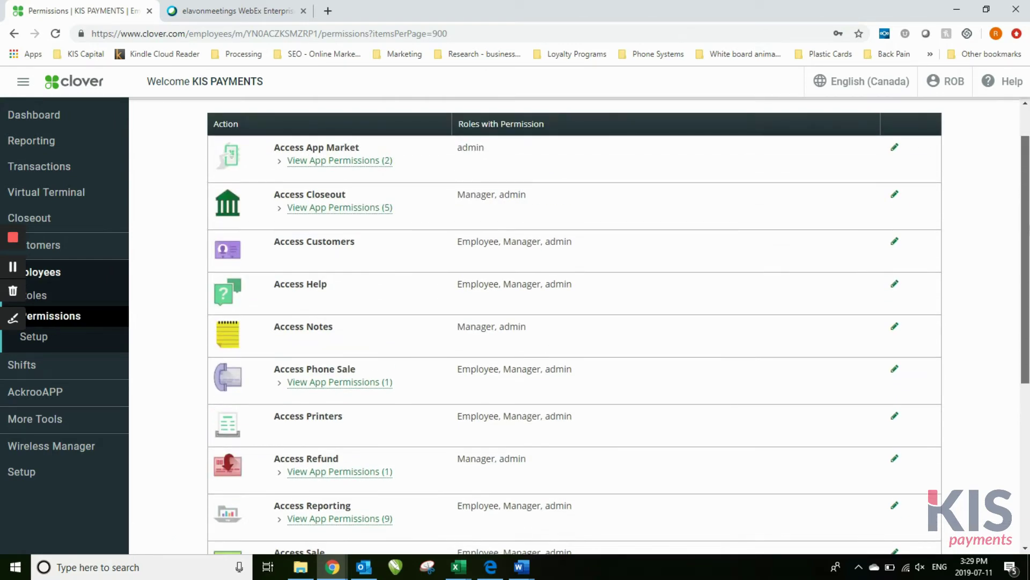
scroll(490, 338, down, 4)
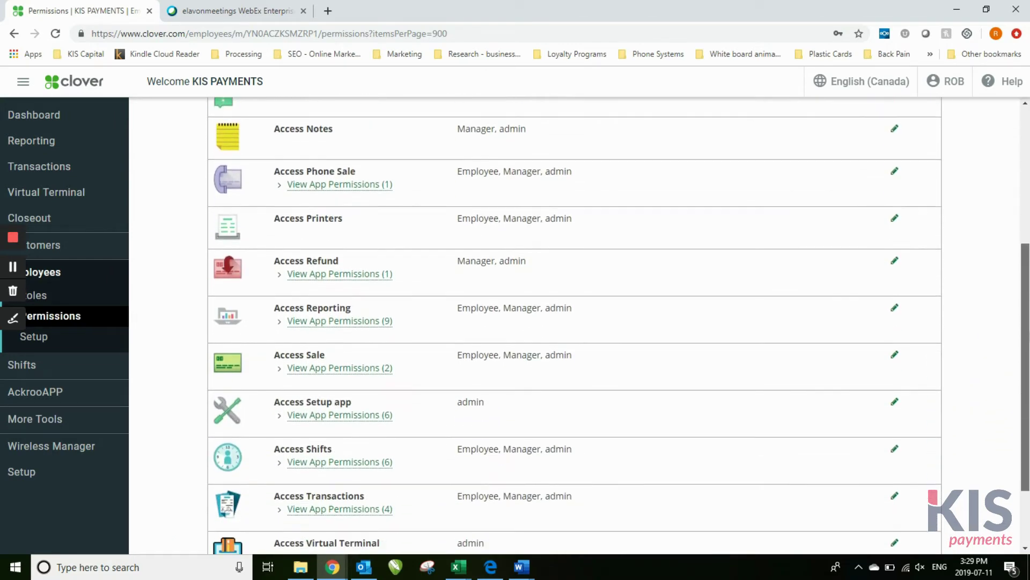
click(353, 275)
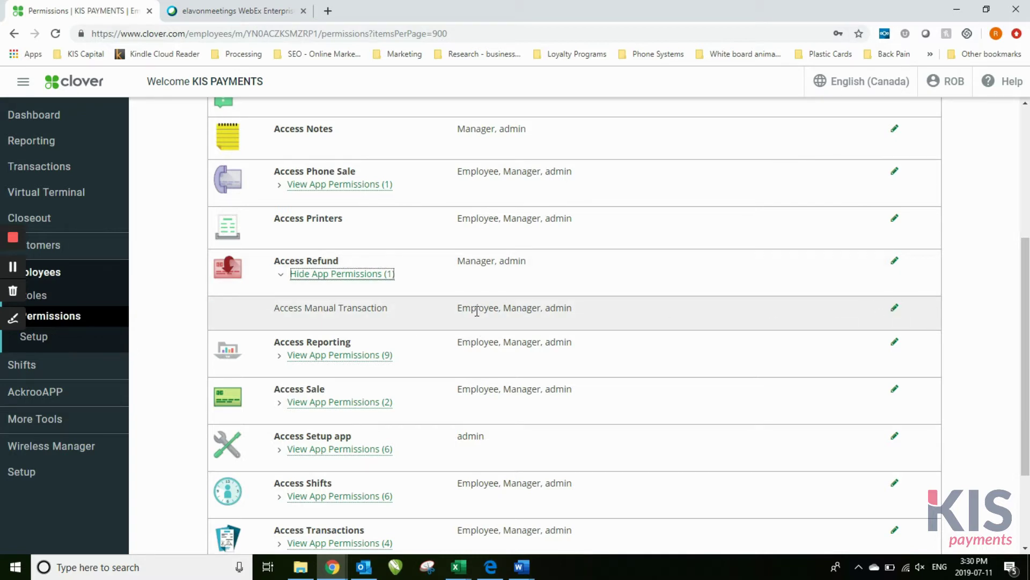
click(895, 310)
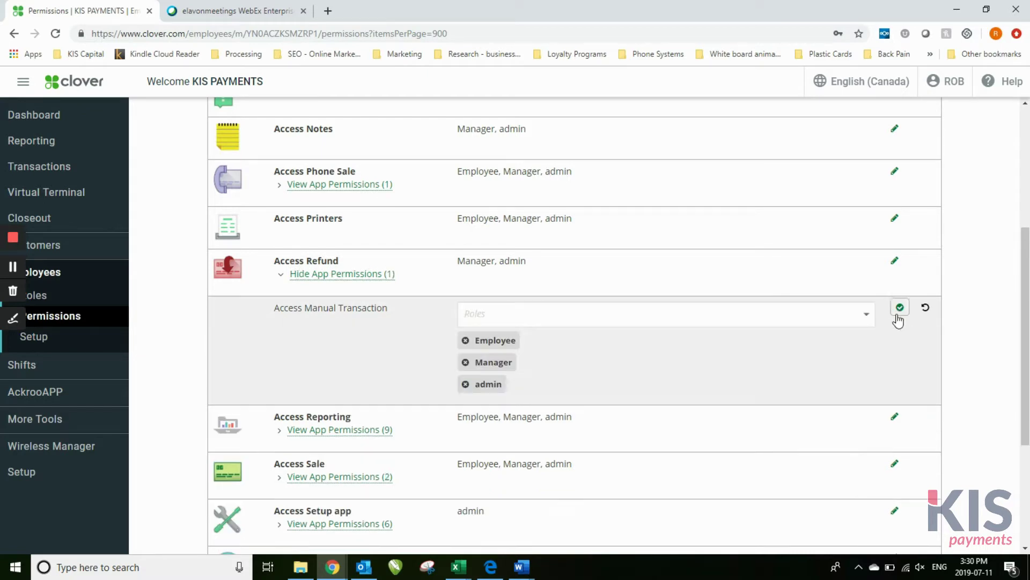
Remove Employee from Access Manual Transaction, leaving Manager and admin, and apply the change
click(466, 340)
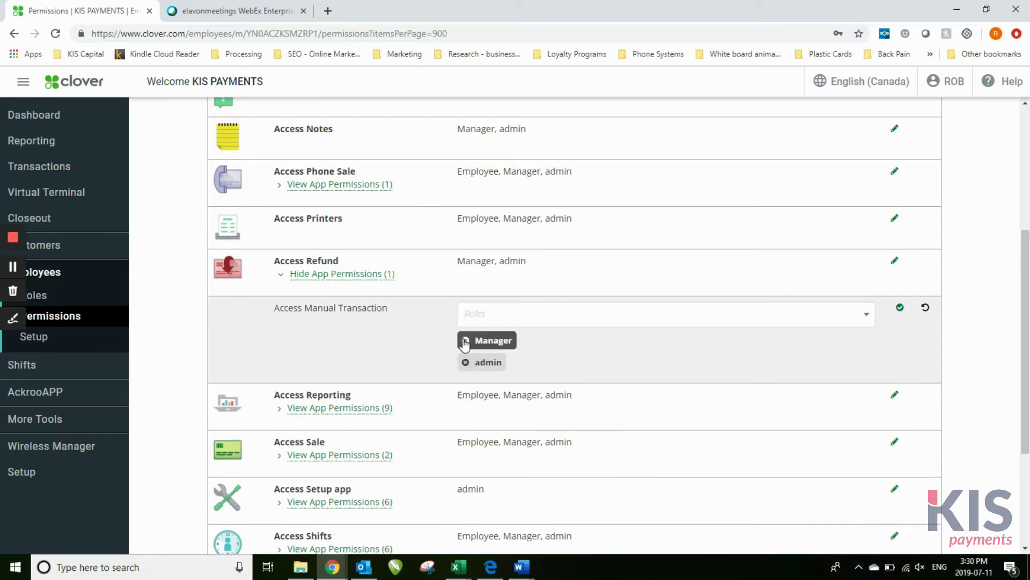
click(900, 310)
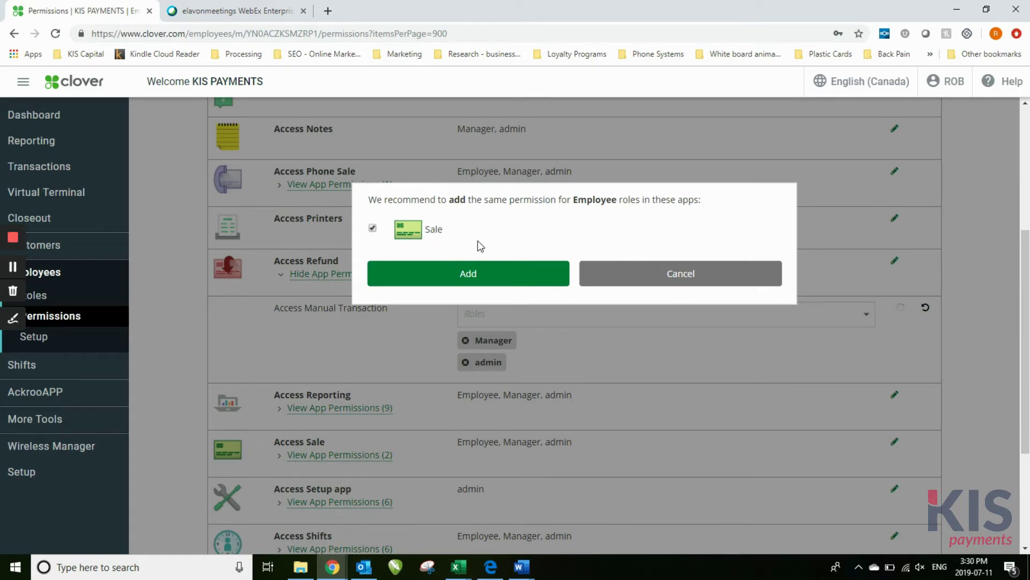
click(471, 271)
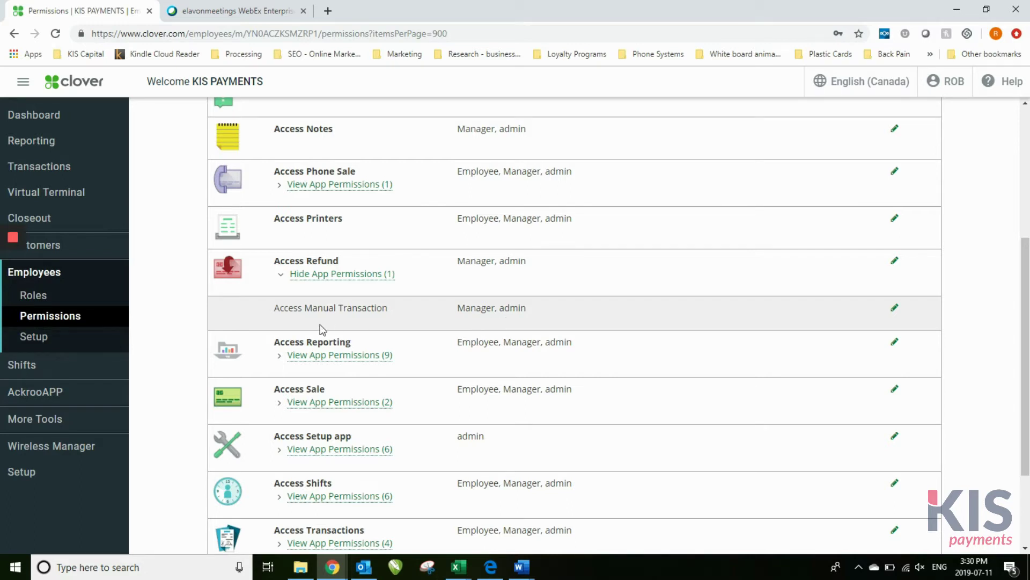
click(894, 308)
Restore the Employee role on Access Manual Transaction and also grant it under Sale
click(542, 314)
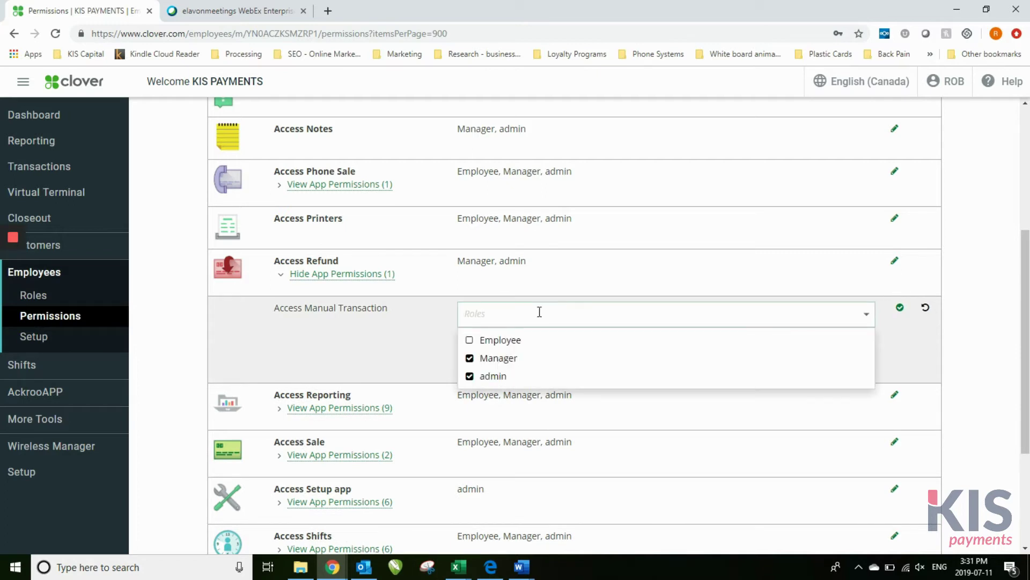
click(471, 342)
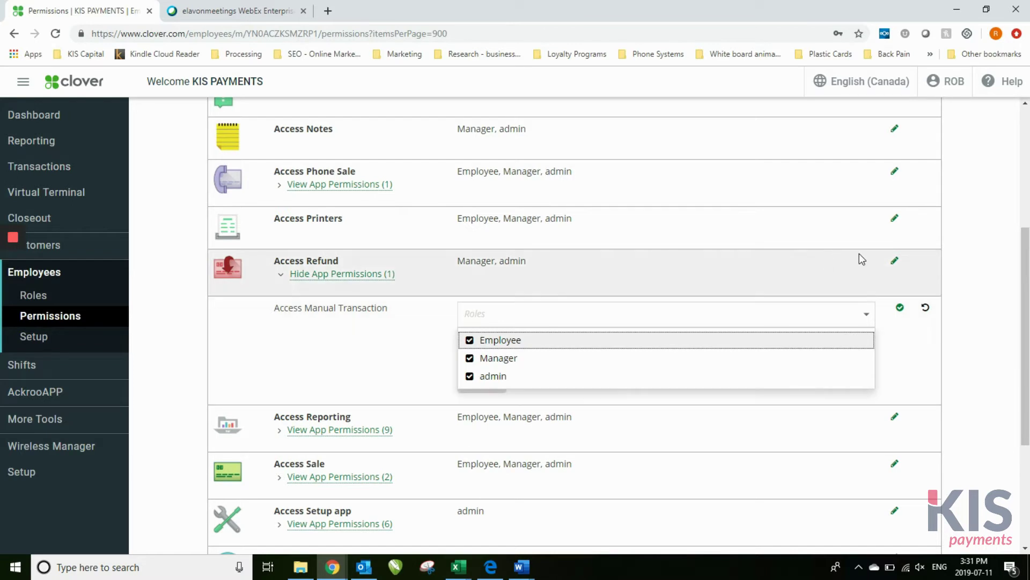
click(900, 309)
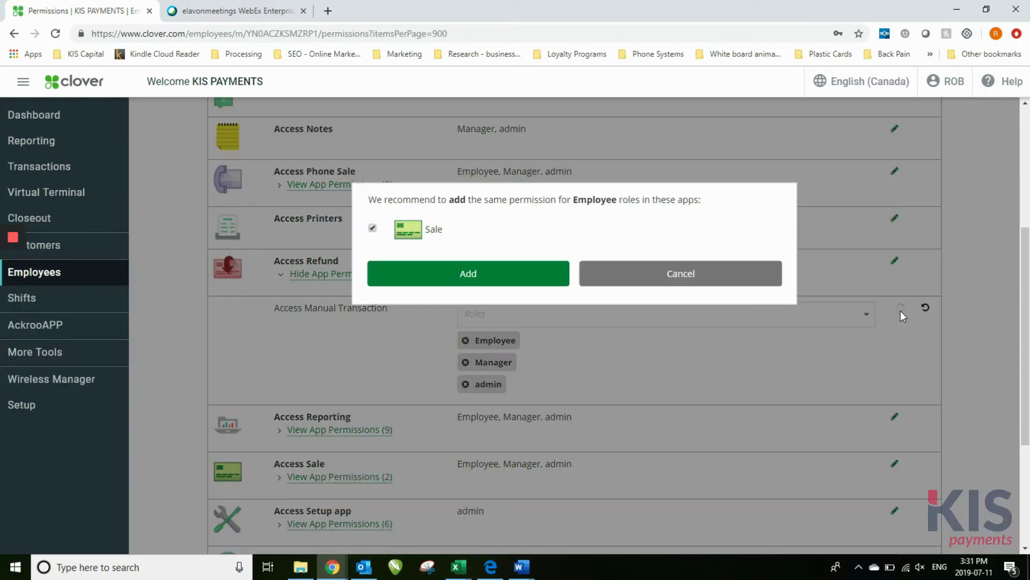
click(481, 276)
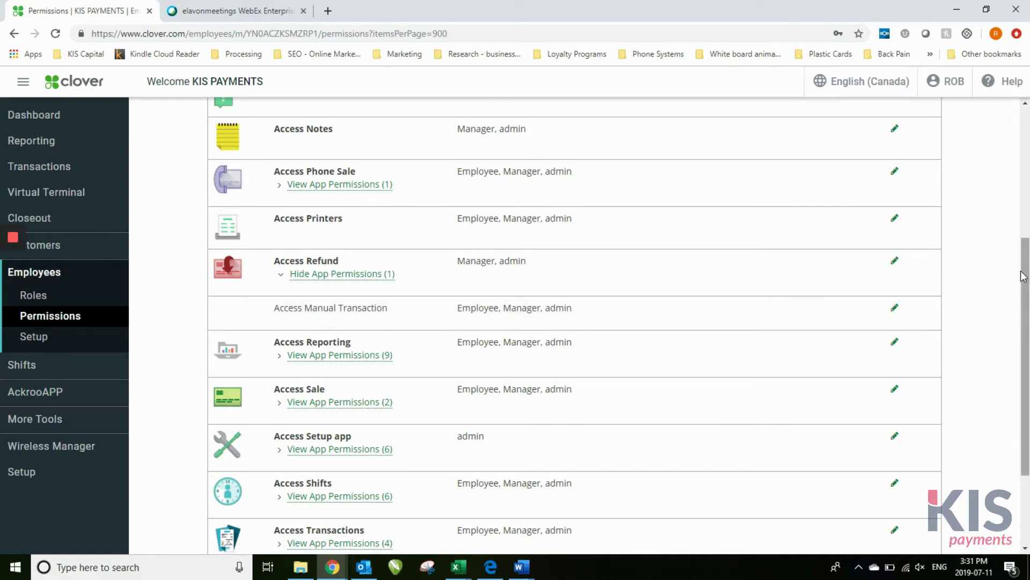
Expand Access Sale's two app permissions, scroll the permissions list, then go to Employees Setup
scroll(1023, 276, down, 3)
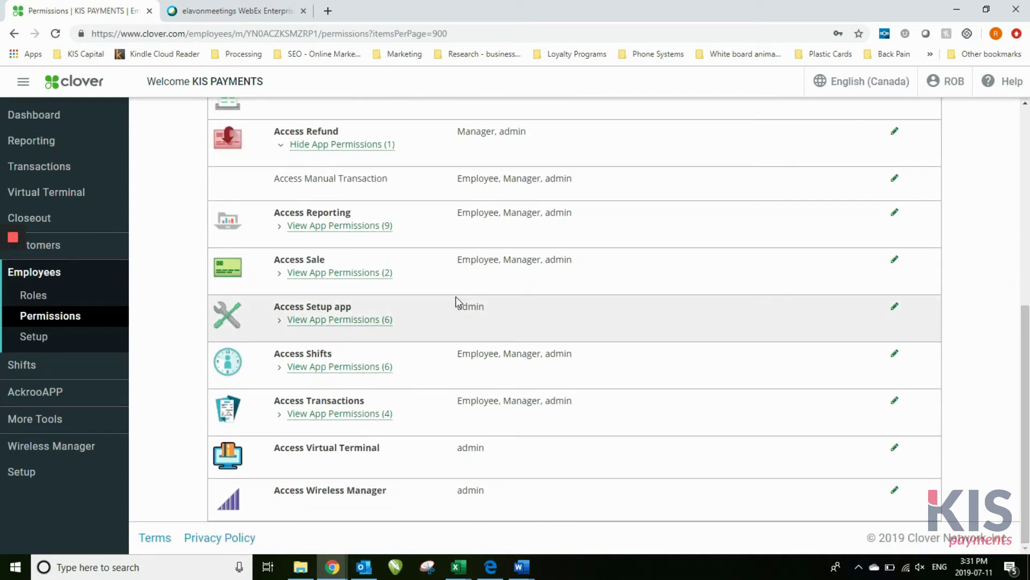
click(373, 273)
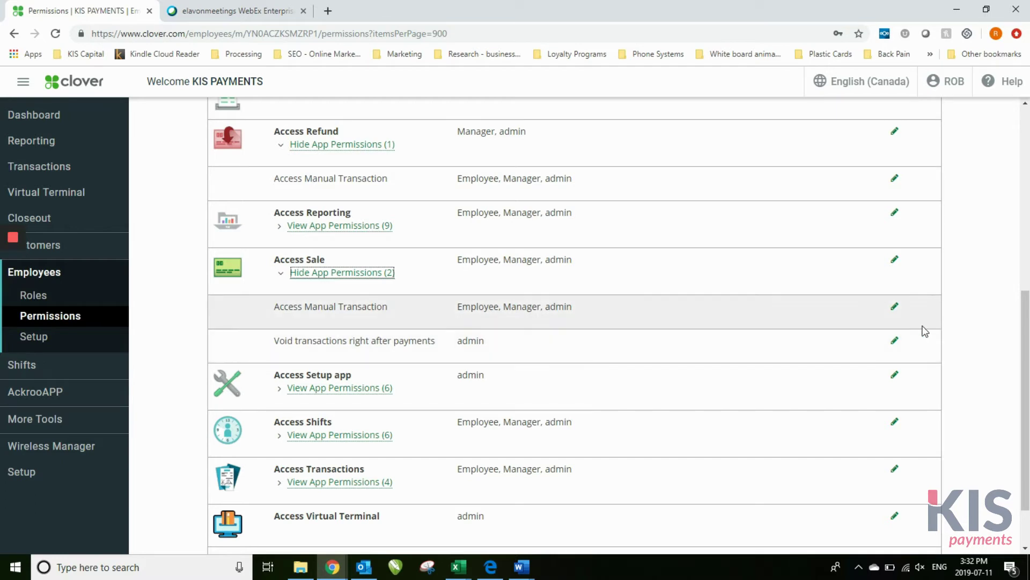
drag(1026, 338, 1025, 107)
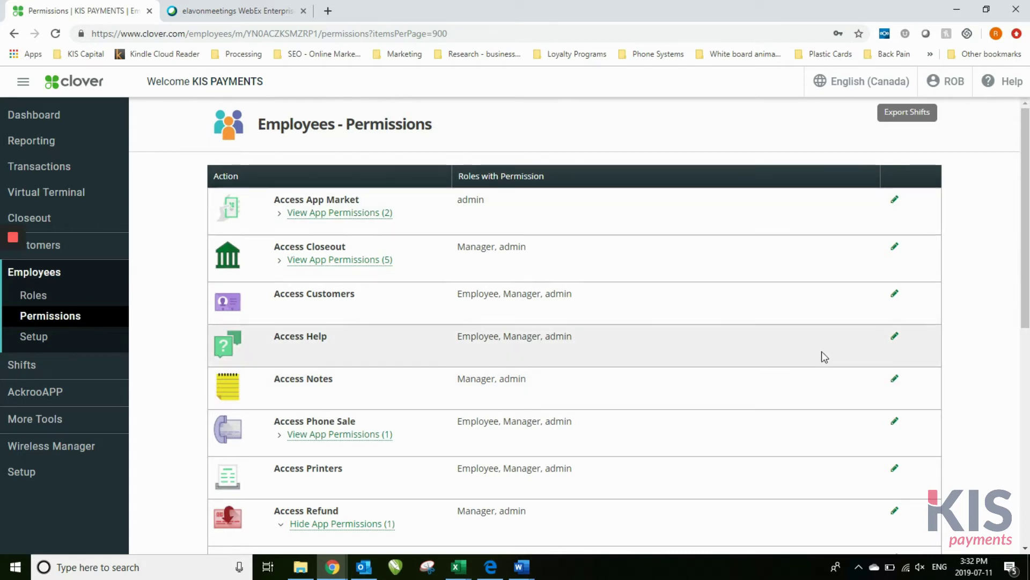
drag(1026, 182, 1026, 380)
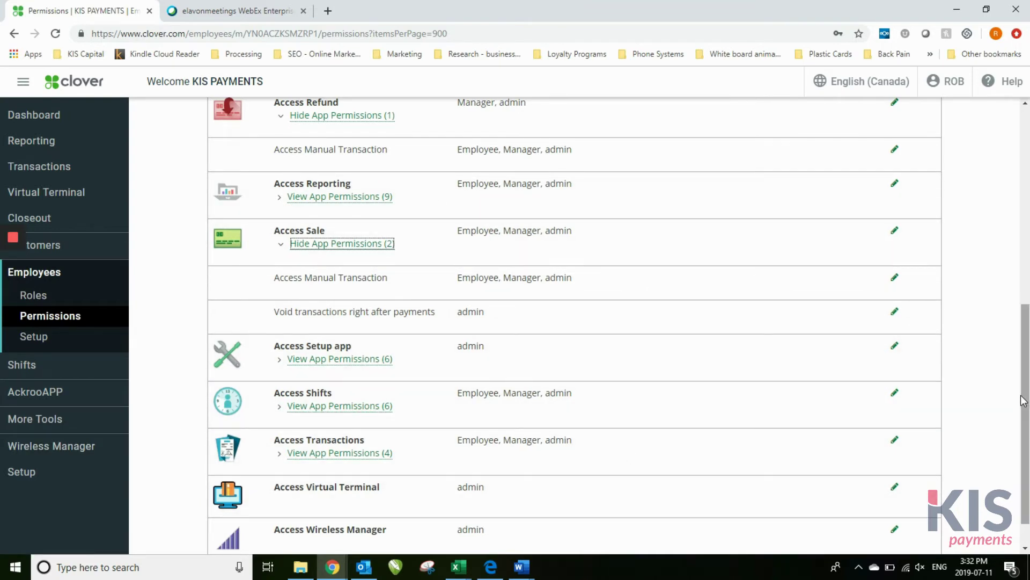
drag(1026, 417, 1028, 465)
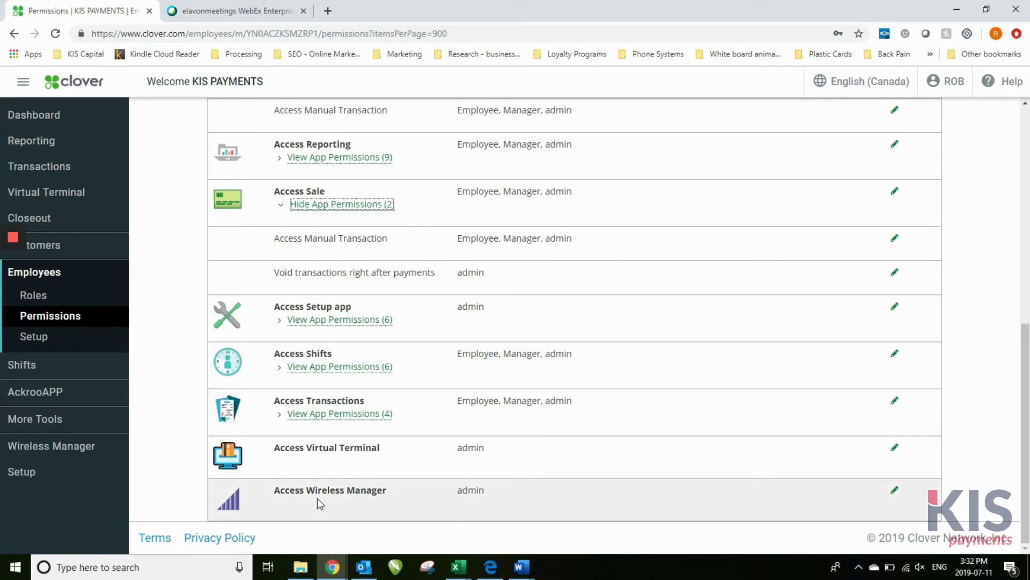
drag(1026, 444, 1026, 220)
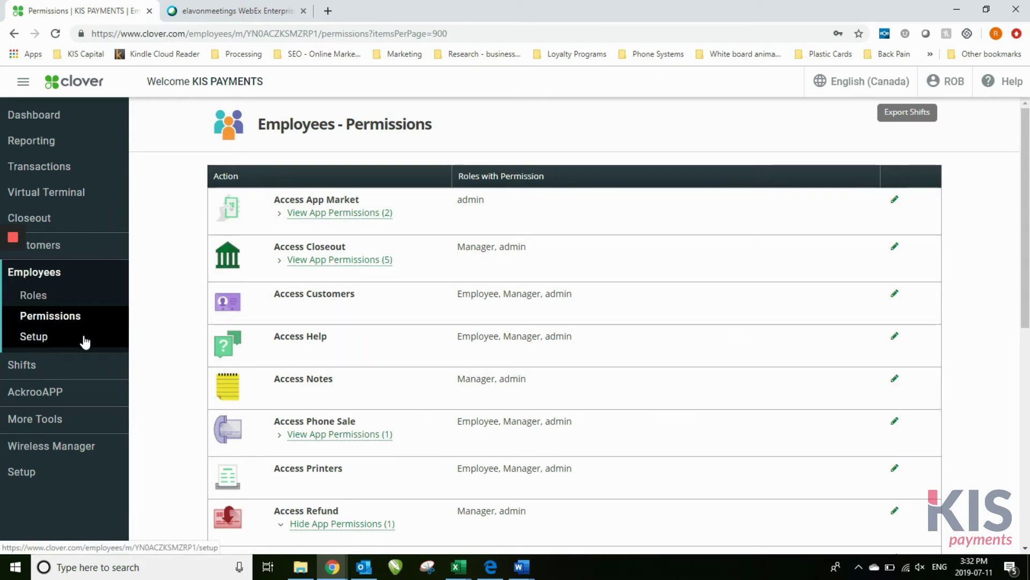
click(85, 341)
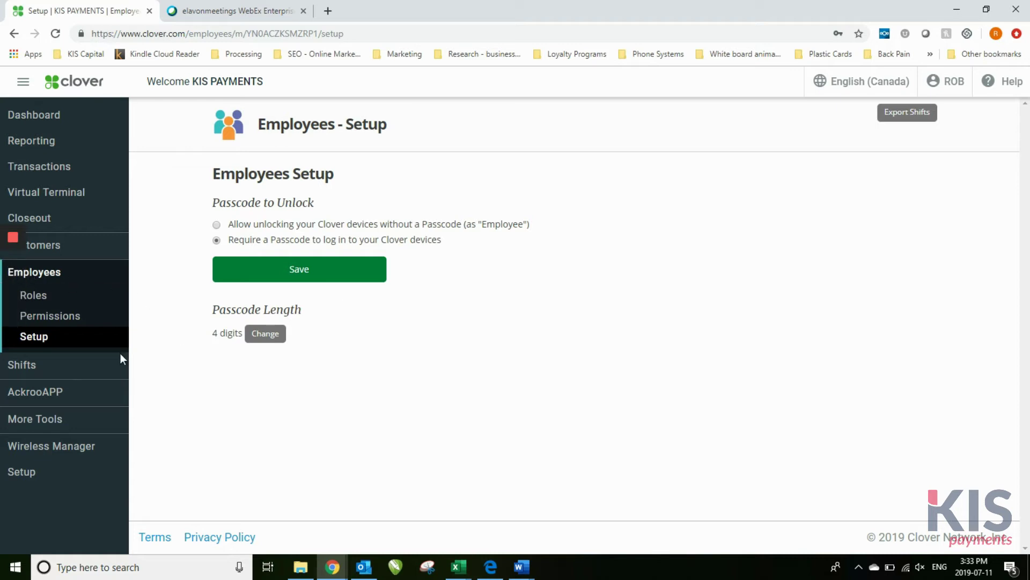
Open the Shifts overview for 11-Jul-2019 across all employees
click(37, 378)
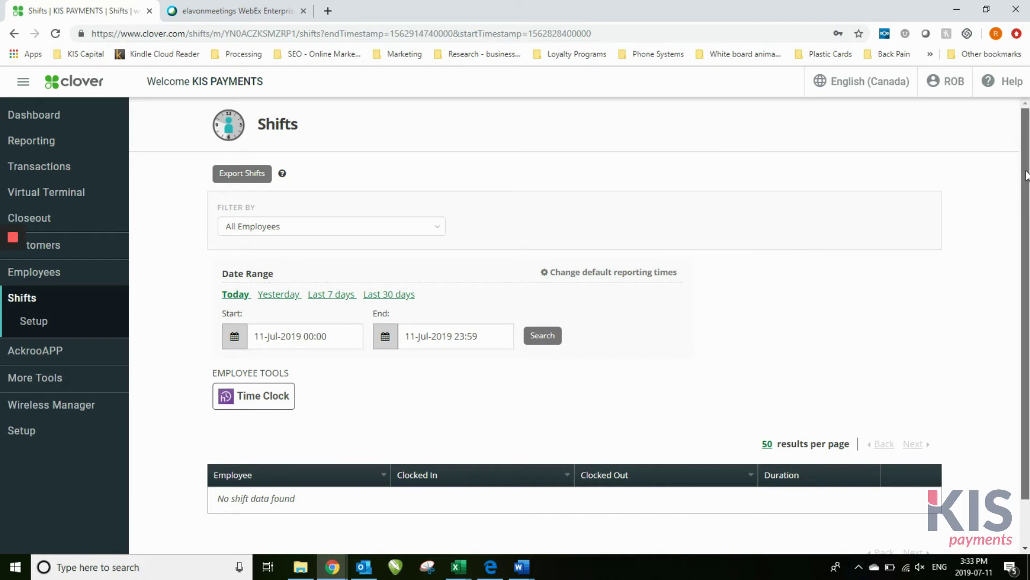
Scroll through the empty Shifts report for 11-Jul-2019, 00:00 to 23:59
drag(1026, 176, 1029, 298)
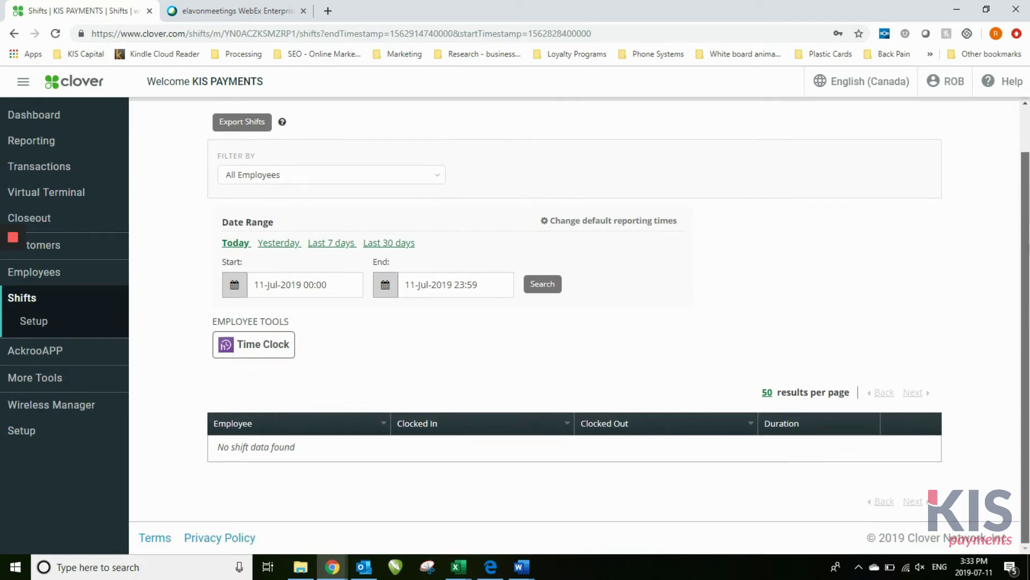
scroll(1025, 322, up, 1)
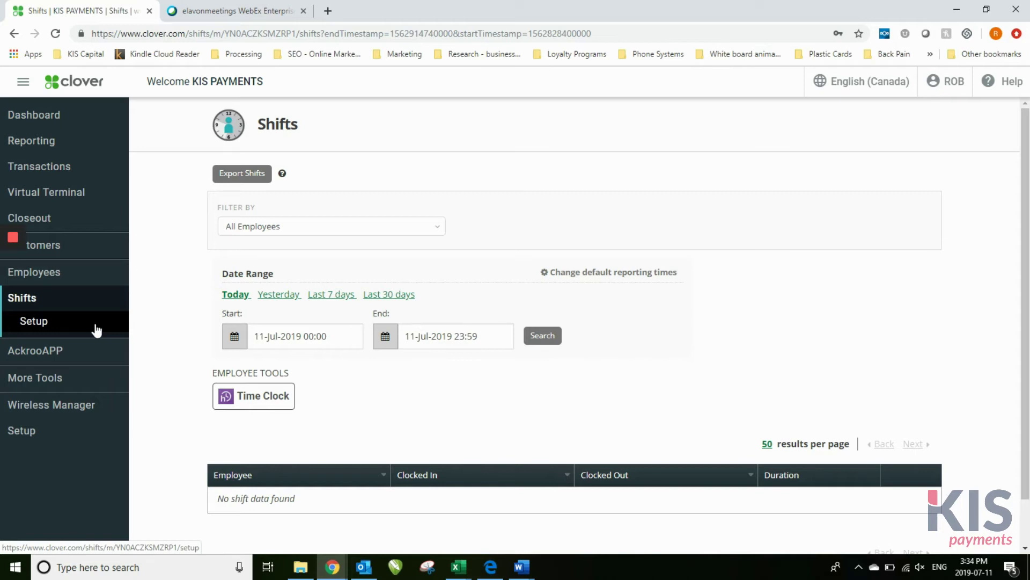
Check both clock-in and clock-out options in Shifts Setup, close the Ackroo sign-in tab, and open More Tools
click(96, 330)
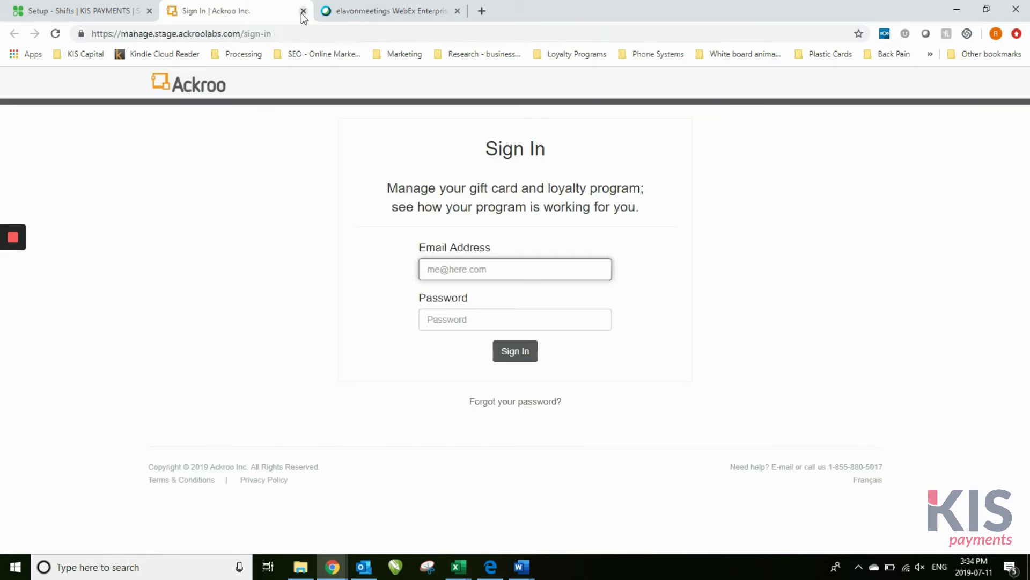
click(303, 11)
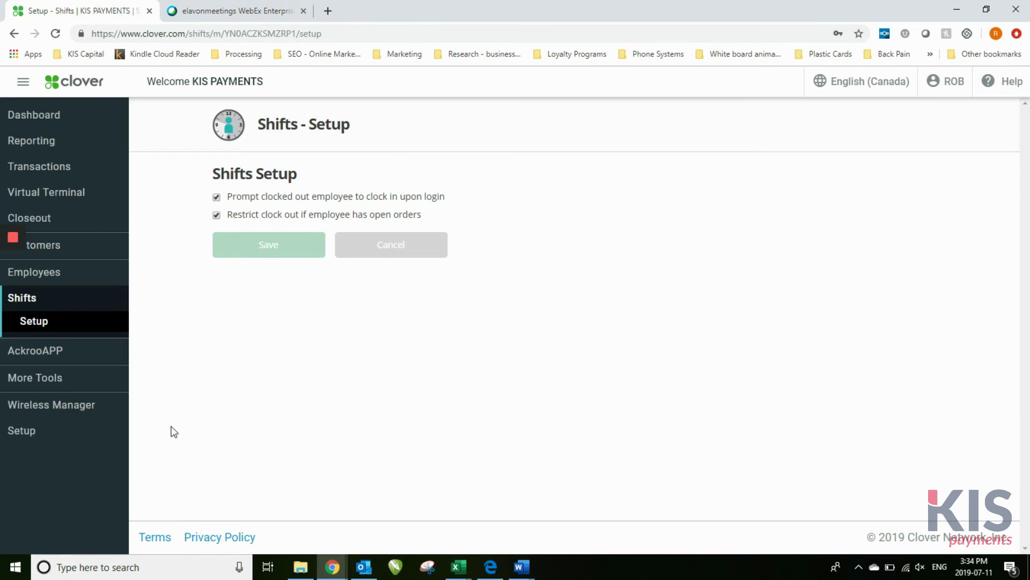
click(50, 389)
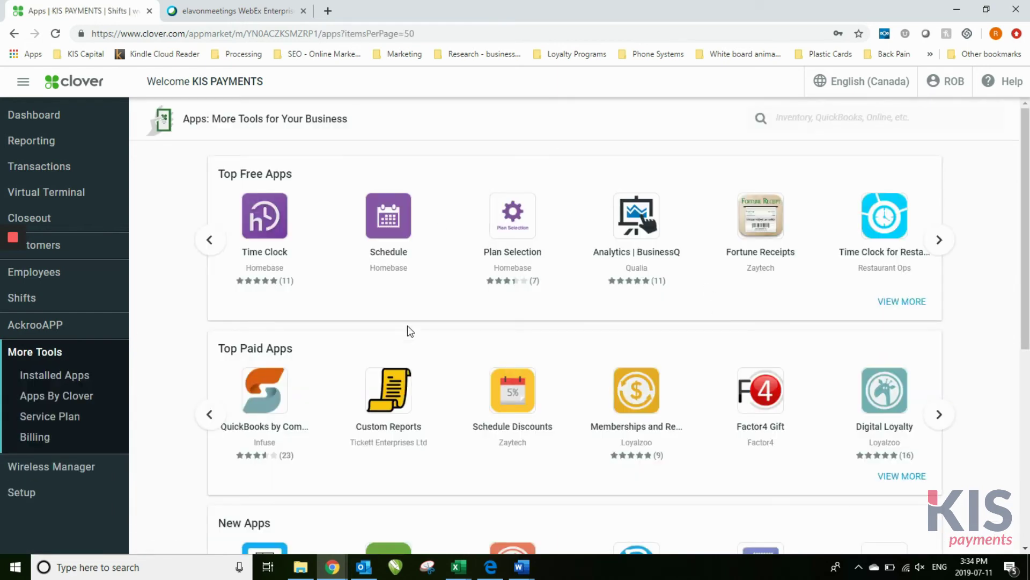
Search the app market for 'loyalty' in place of the earlier 'inventory' search
scroll(907, 337, down, 2)
scroll(907, 337, down, 1)
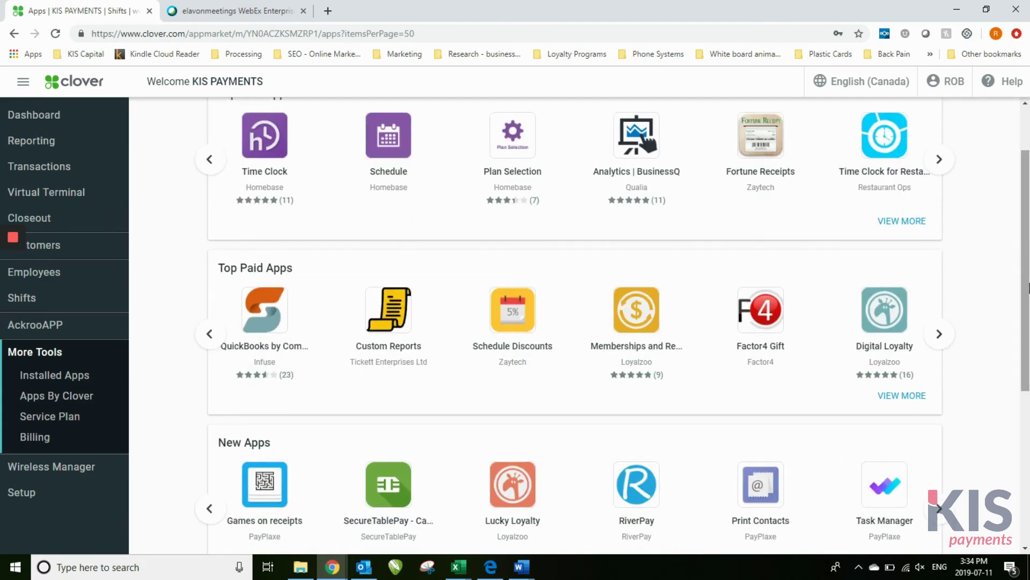
scroll(1026, 239, up, 3)
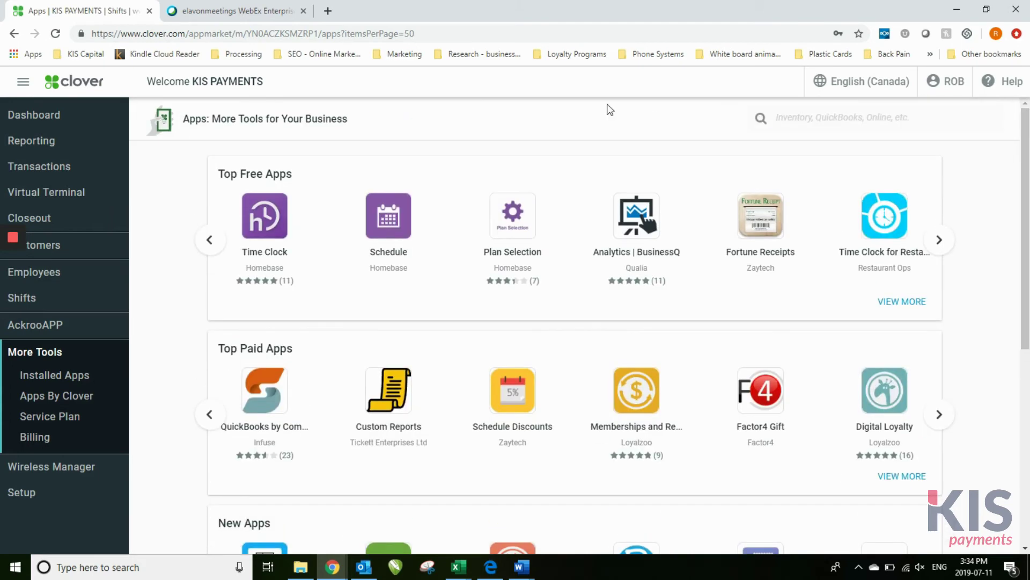
click(825, 118)
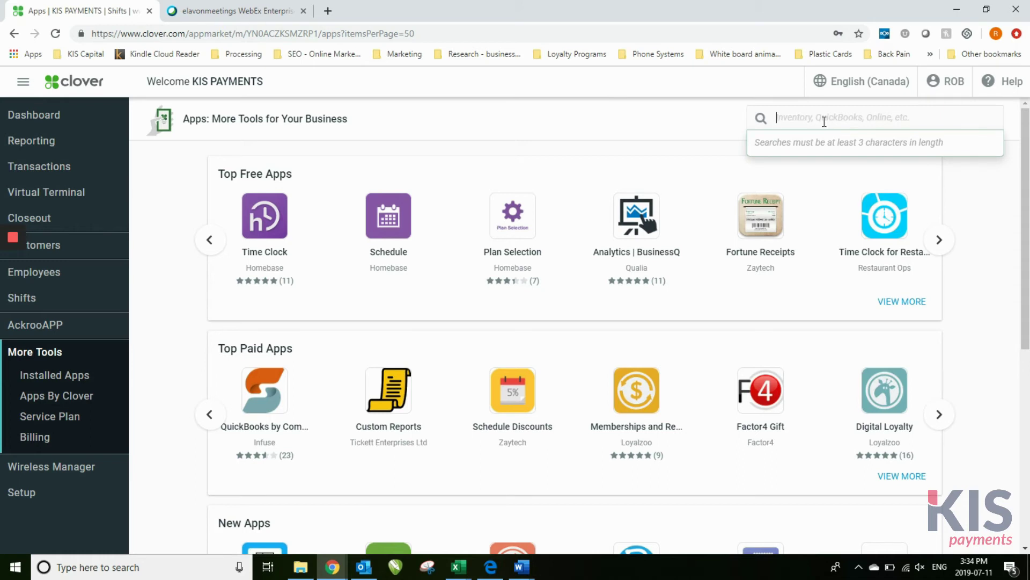
text(ine)
text(ventory)
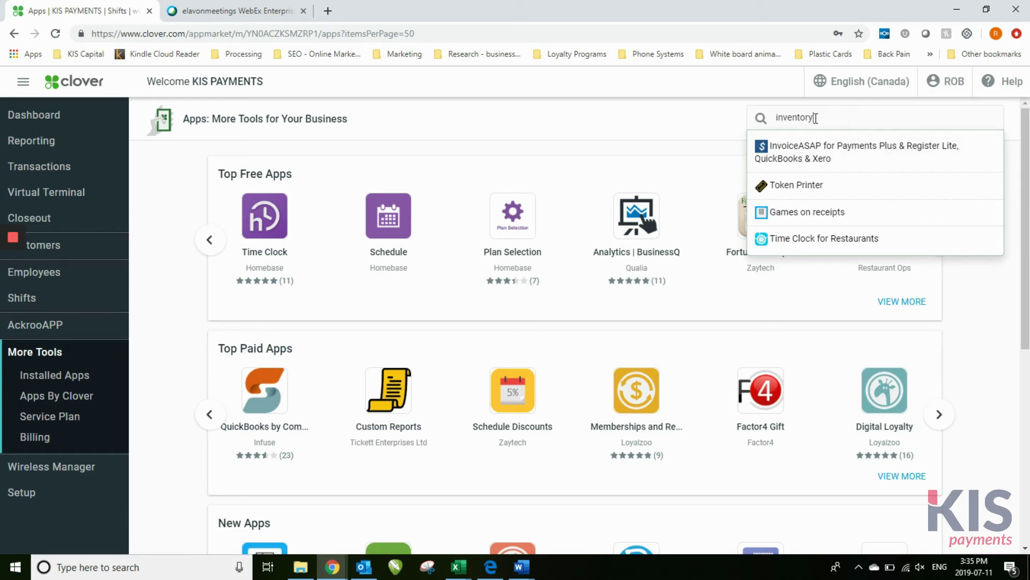
drag(816, 118, 733, 129)
text(loyalty)
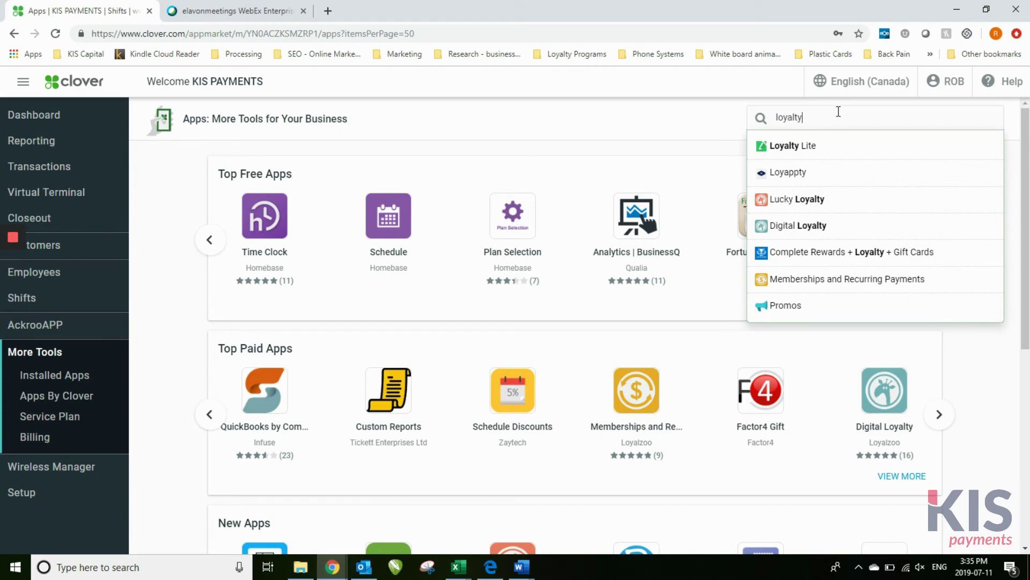
drag(837, 111, 752, 120)
click(671, 123)
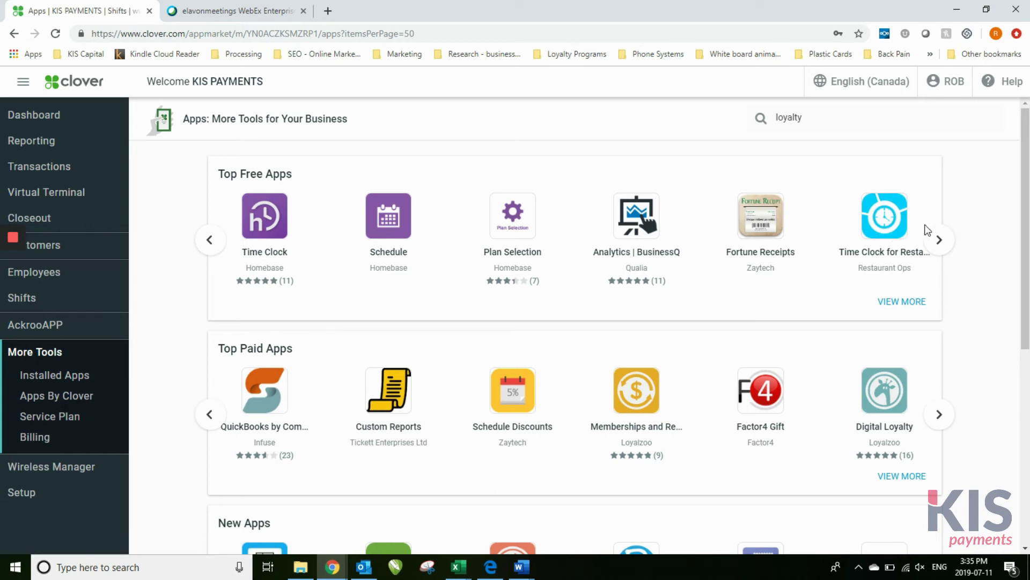
Cycle through more apps in the Top Free Apps row
click(941, 239)
click(940, 239)
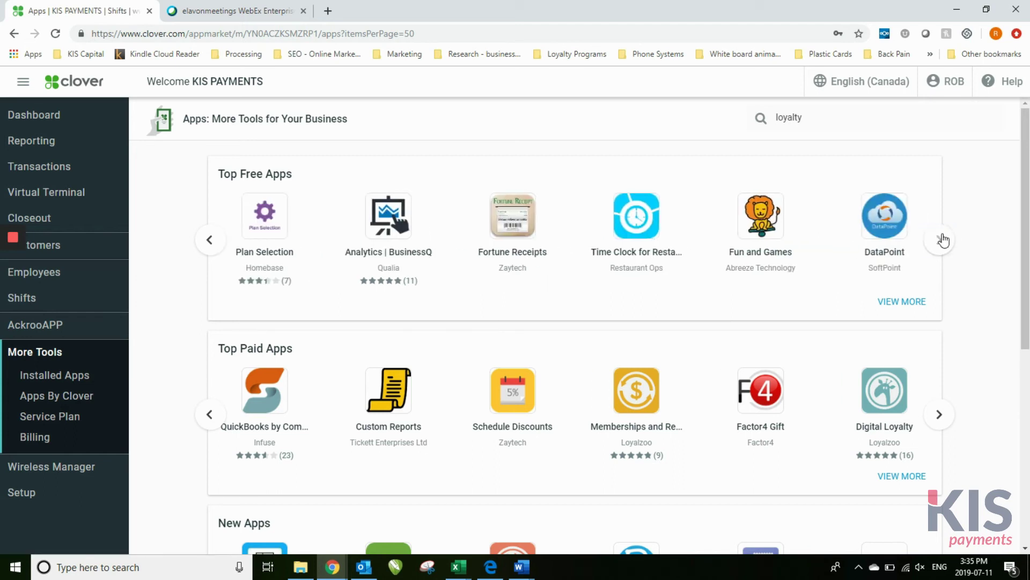
click(940, 239)
click(942, 240)
click(942, 239)
click(941, 239)
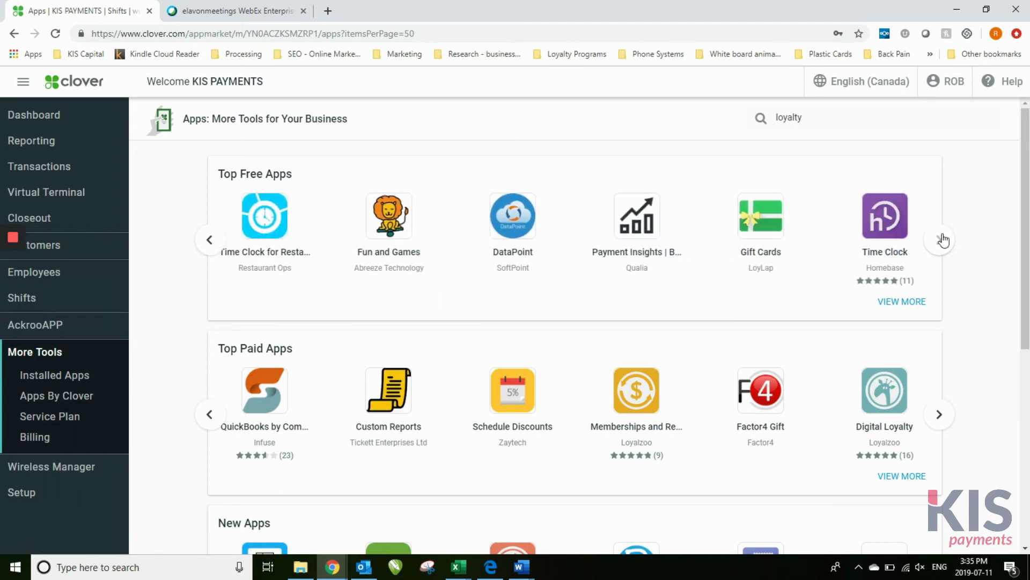
click(941, 239)
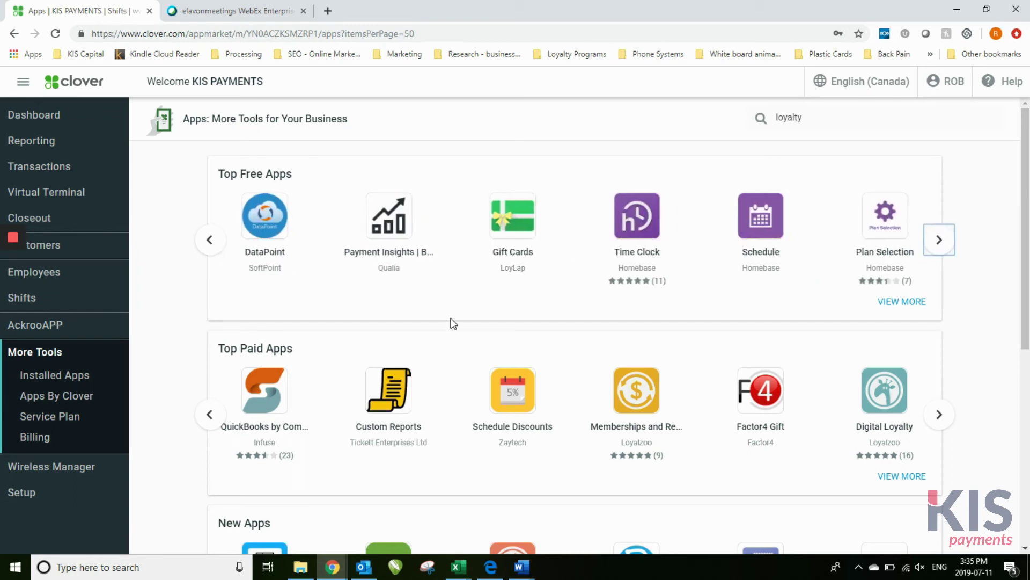
click(938, 240)
click(938, 240)
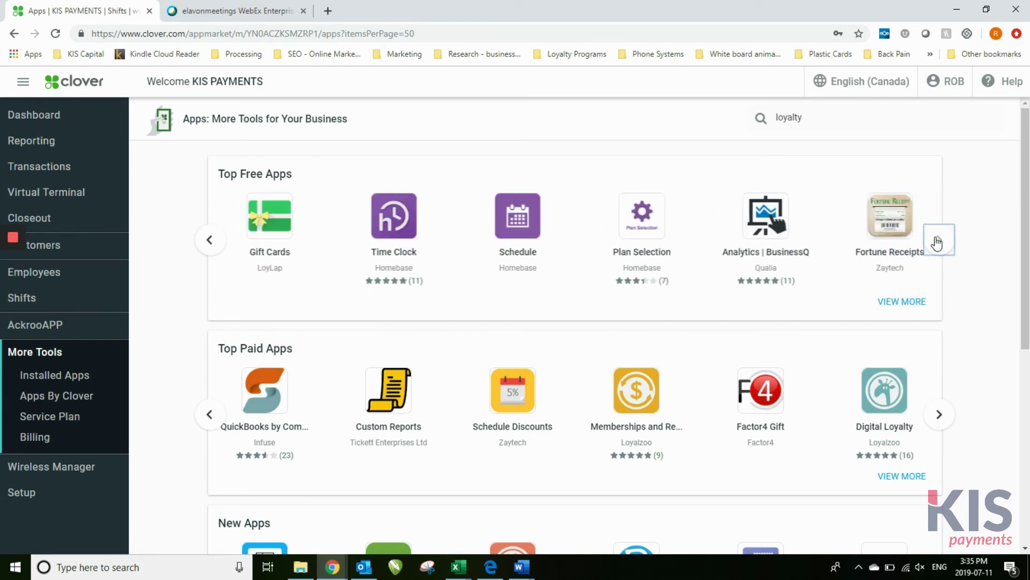
click(938, 241)
click(939, 240)
click(938, 240)
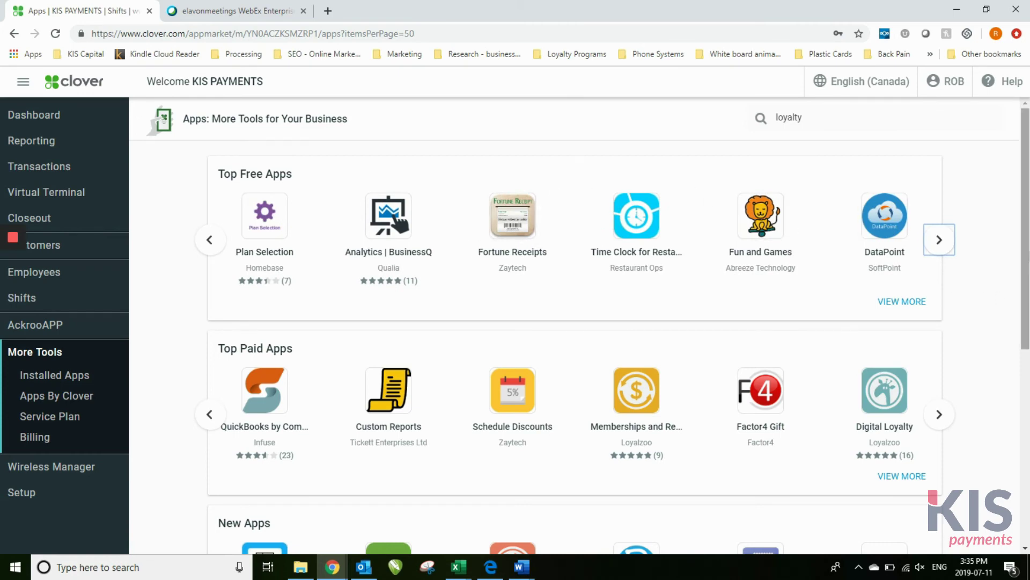
Cycle through more apps in the Top Paid Apps row
drag(1025, 228, 1026, 302)
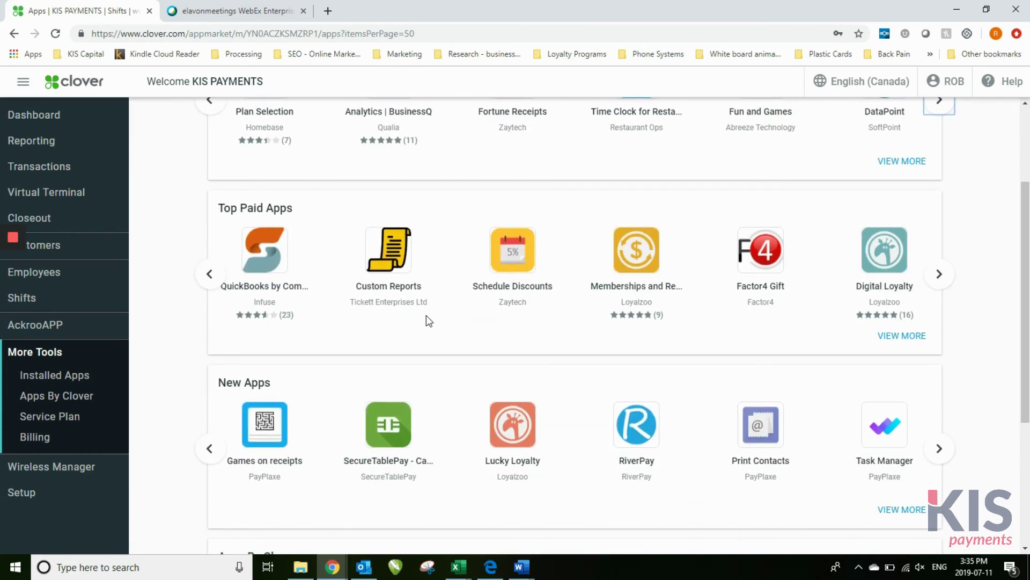
click(940, 275)
click(940, 275)
click(940, 275)
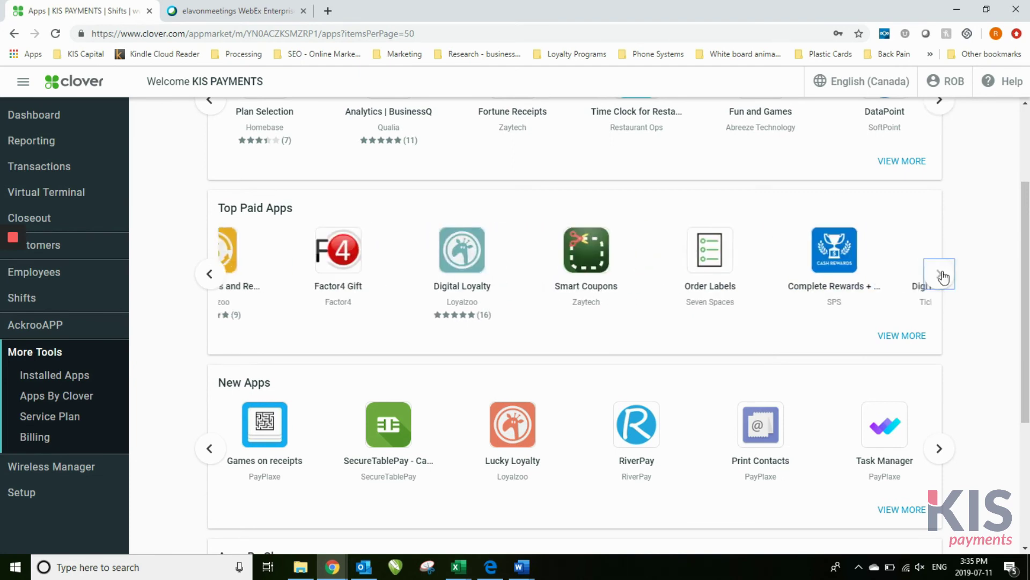
click(940, 275)
View all Top Paid Apps, check Factor4 Gift's trial and subscription pricing, then open Installed Apps
click(913, 336)
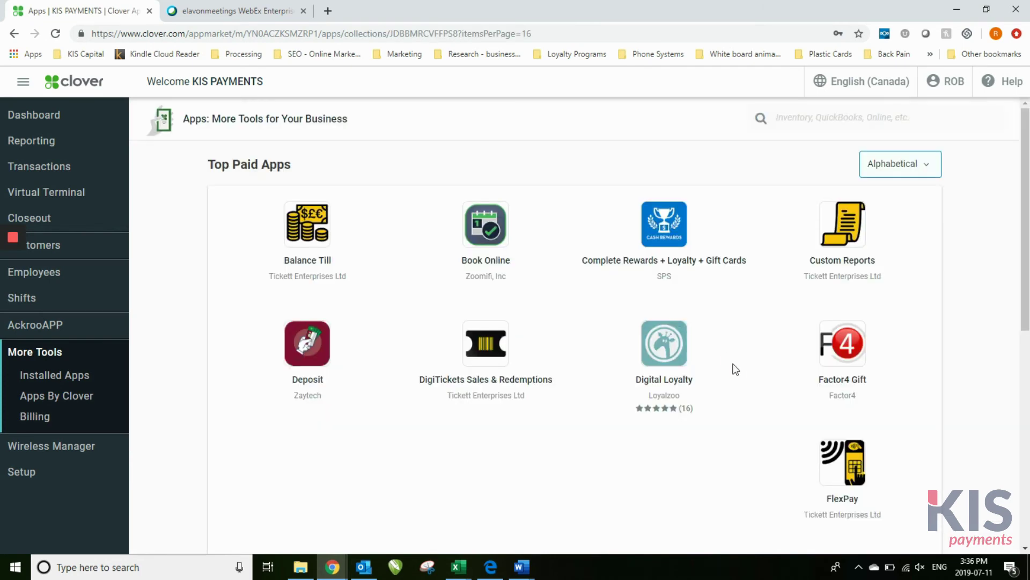
click(843, 349)
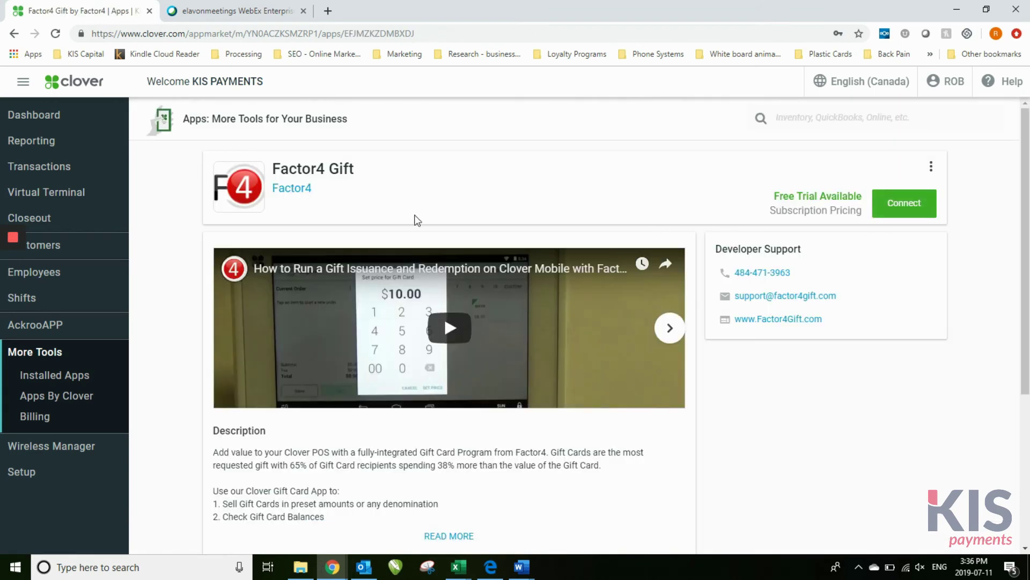
click(56, 376)
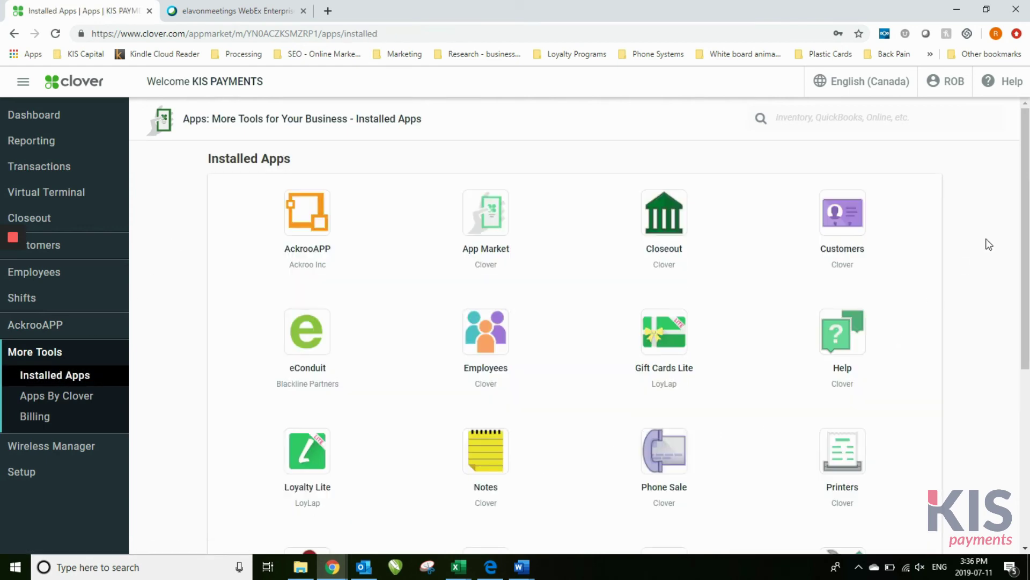
Browse the installed apps from AckrooAPP to Setup, then open the Billing statements
scroll(1025, 164, down, 2)
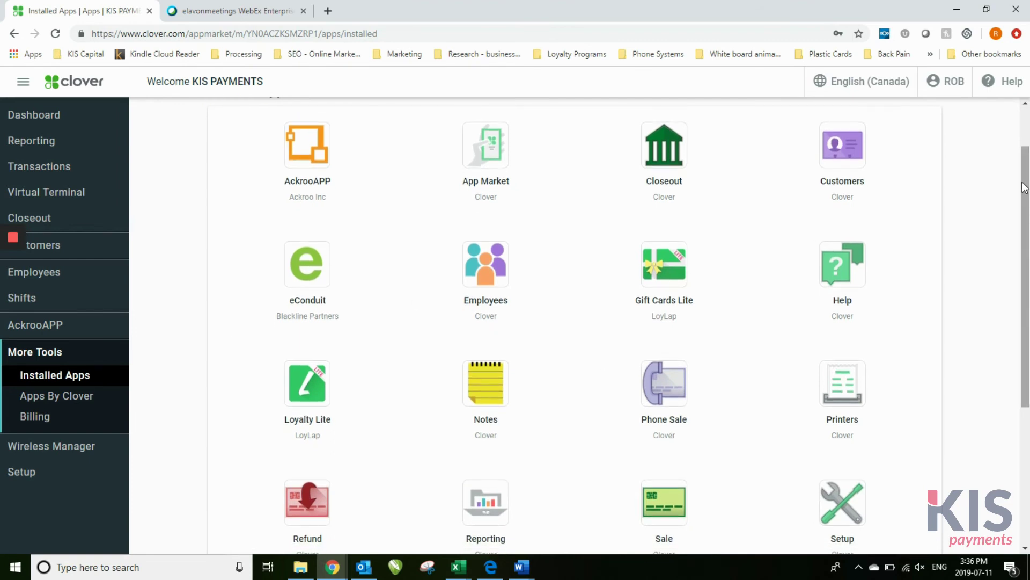
drag(1025, 187, 1025, 288)
scroll(574, 325, up, 5)
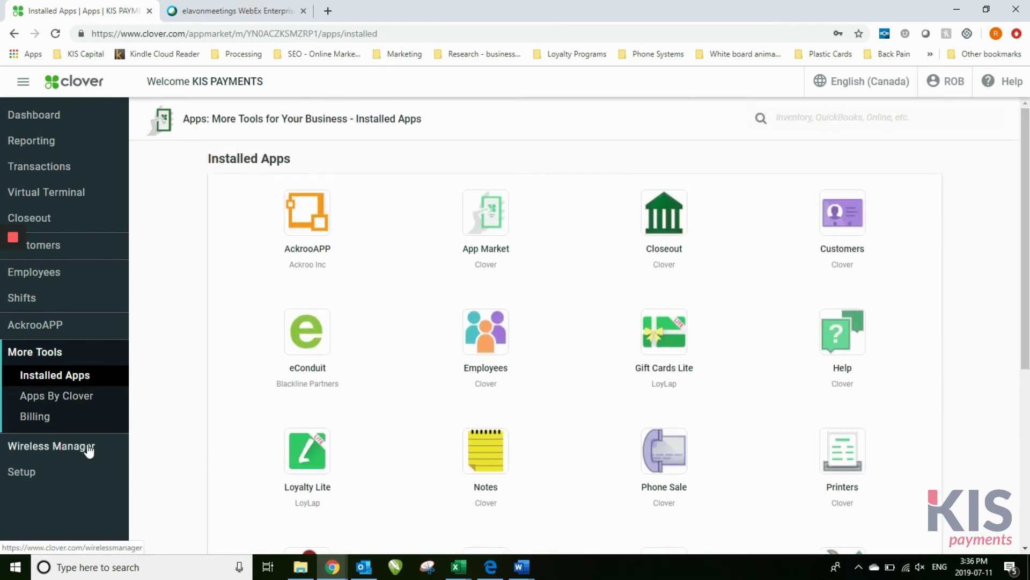
click(56, 421)
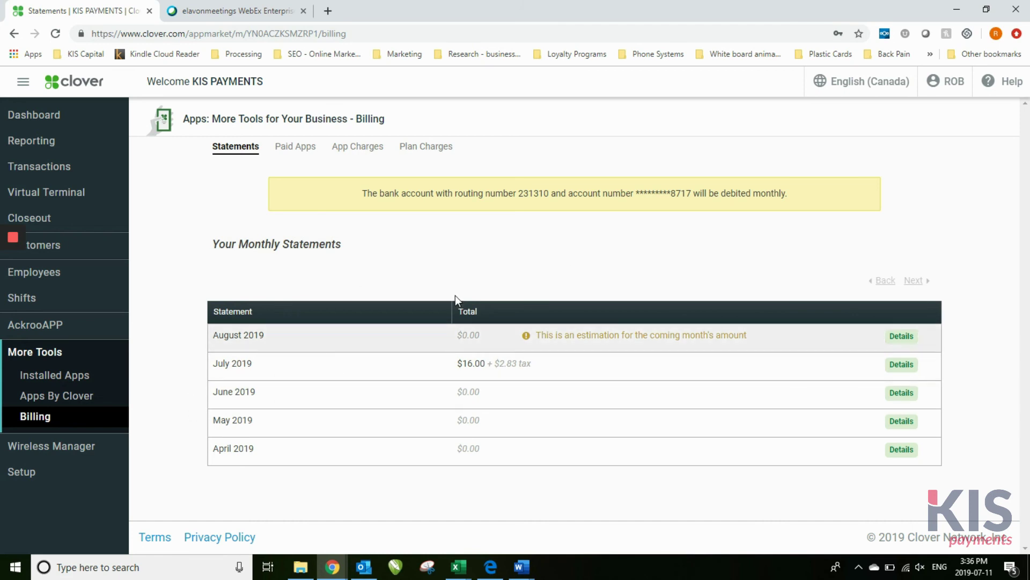
Review the Paid Apps, App Charges and Plan Charges billing tabs
click(296, 149)
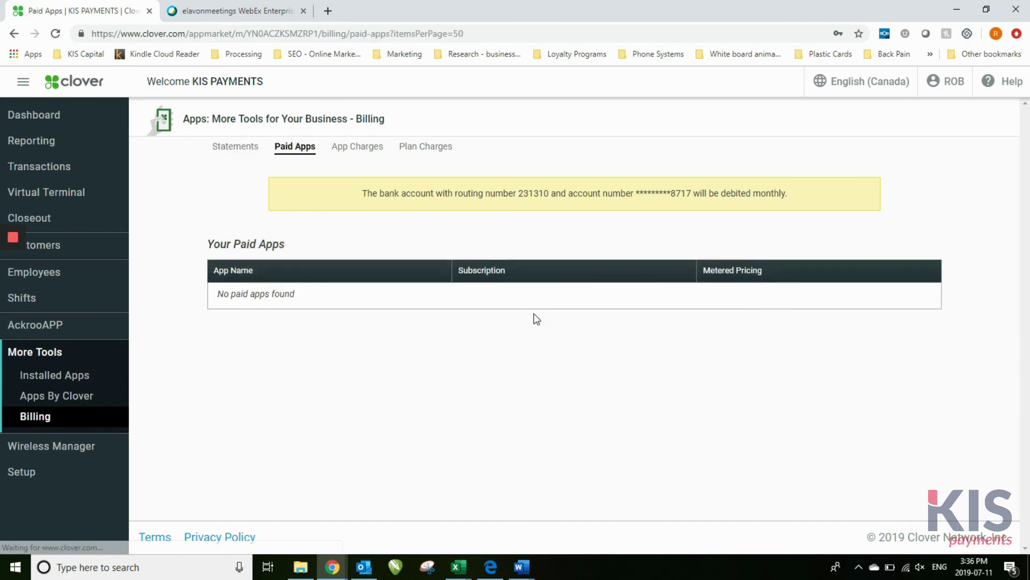
click(368, 149)
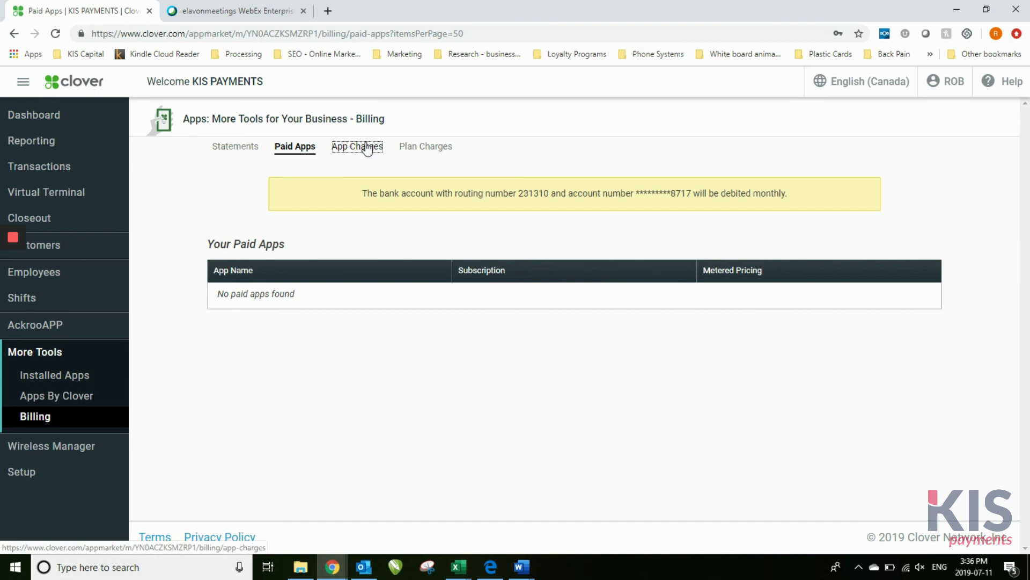
click(437, 150)
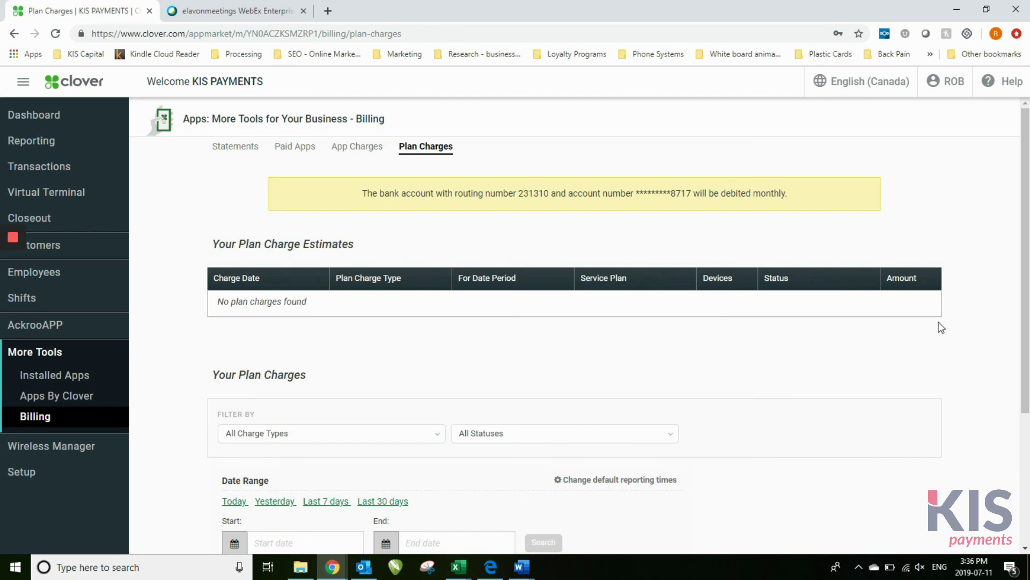
drag(1026, 202, 990, 265)
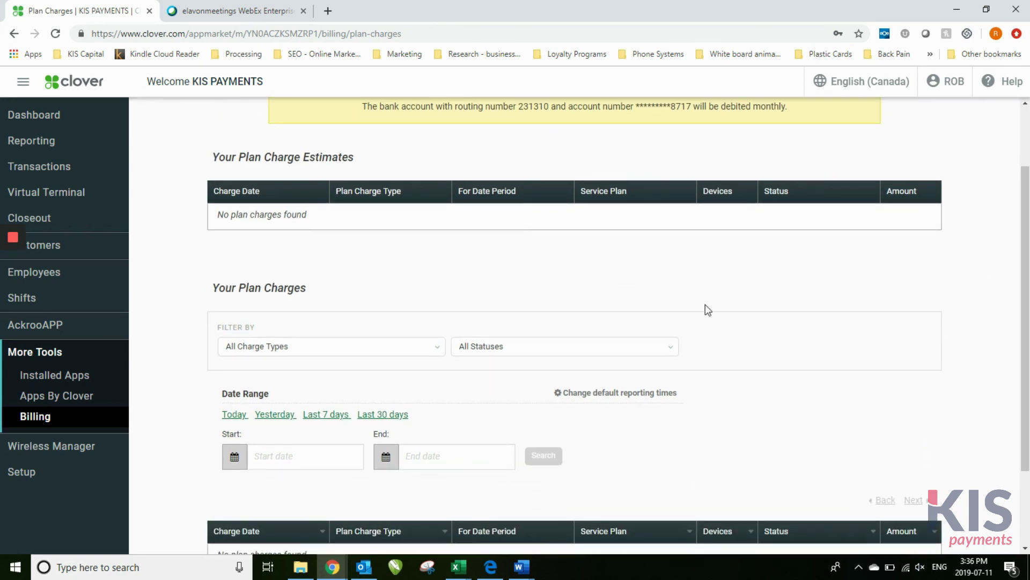
Open Wireless Manager and review the three suspended AT&T SIM cards on plan 0_SIM
click(75, 449)
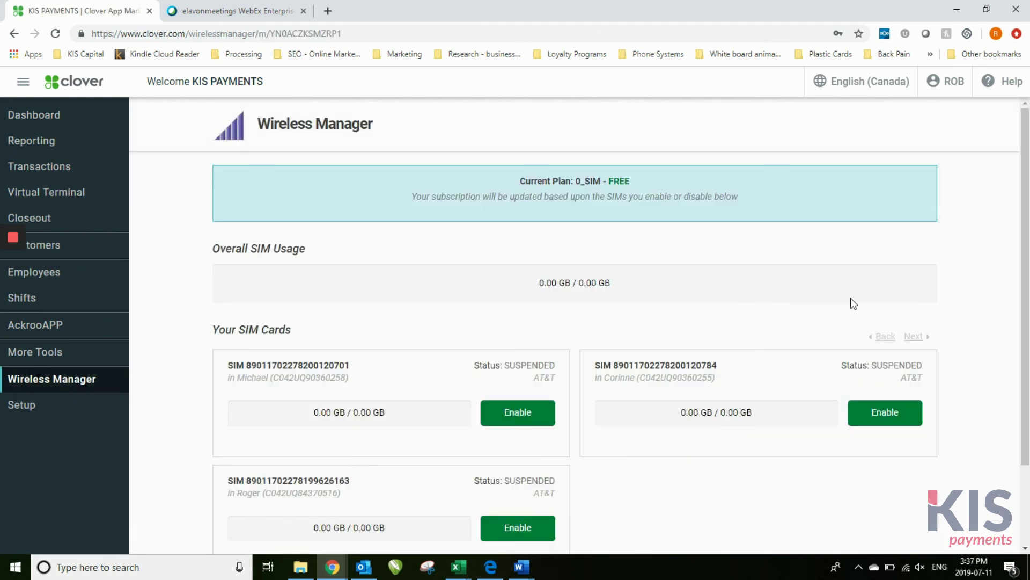
scroll(1029, 186, down, 2)
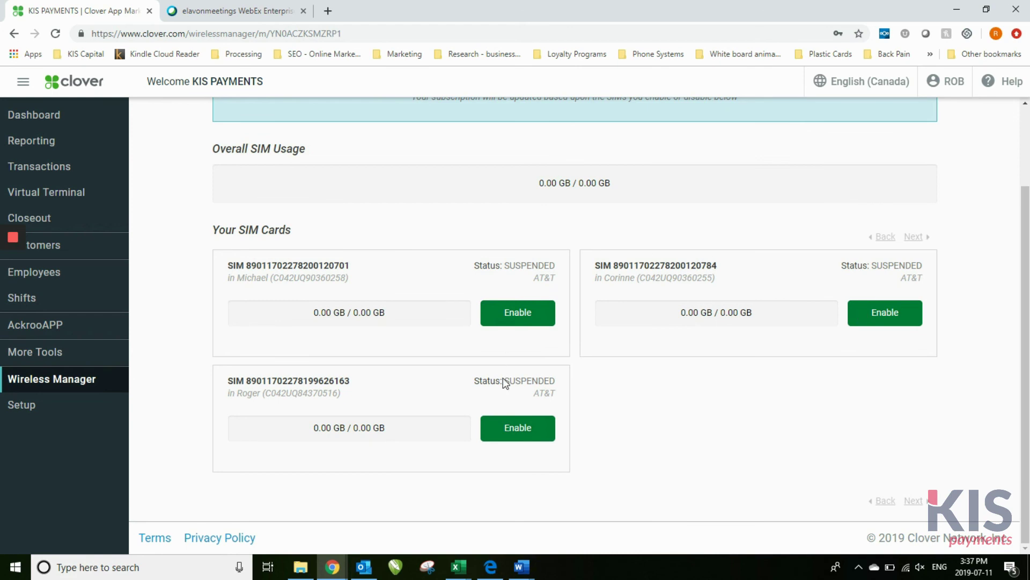
scroll(1016, 301, up, 1)
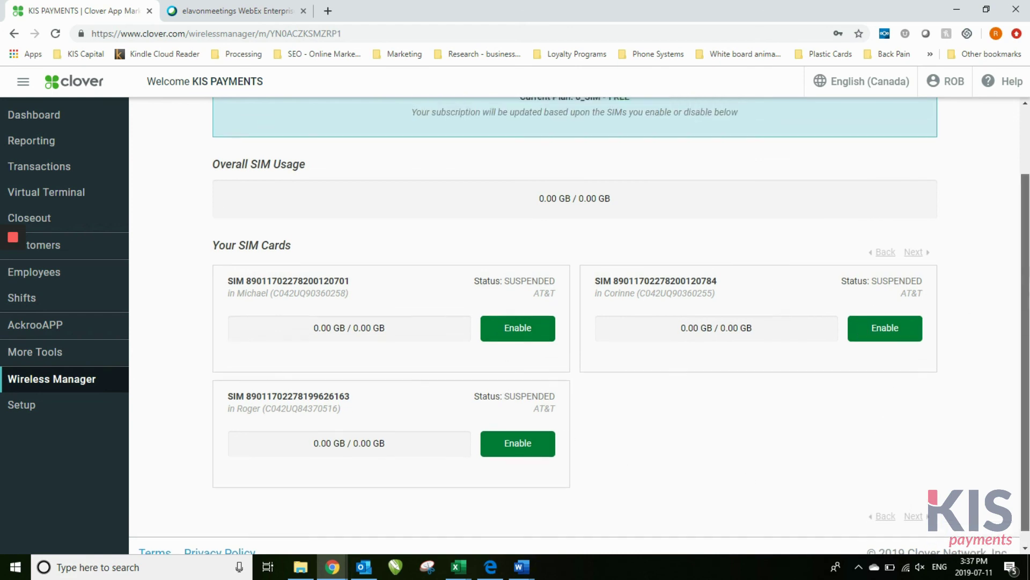